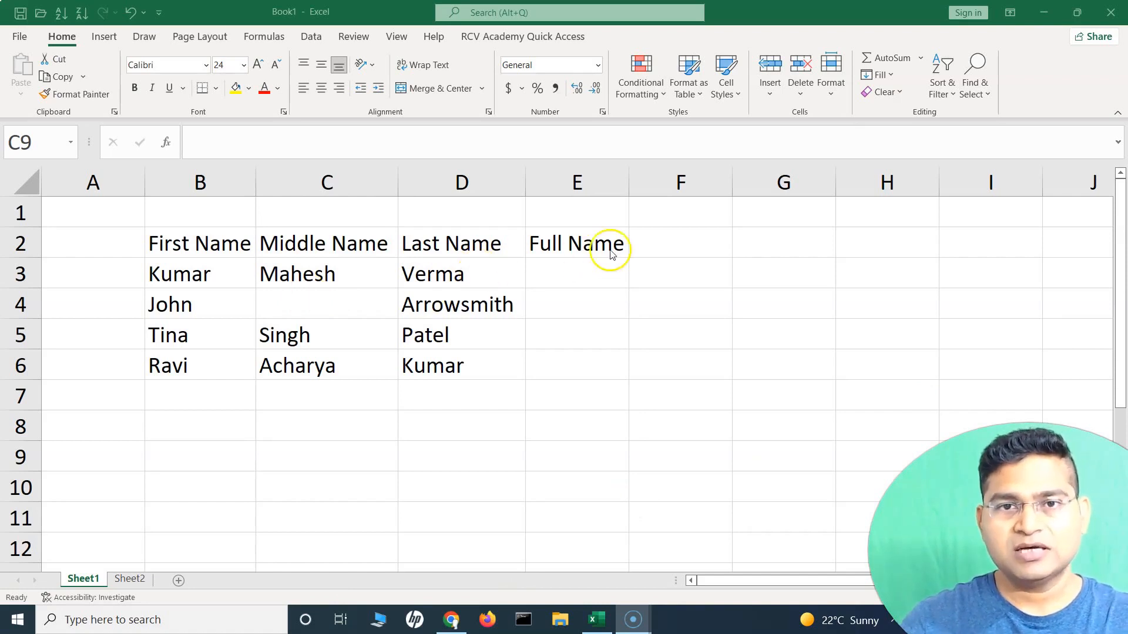
# Examine the First Name, Middle Name and Last Name entries and the empty Full Name column
pyautogui.click(565, 275)
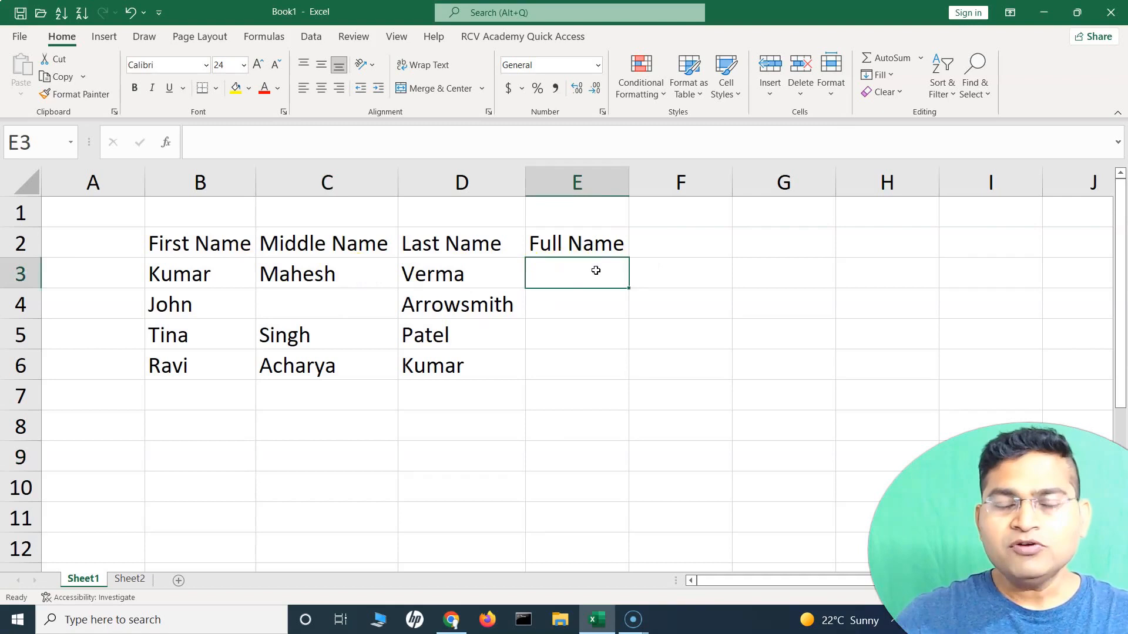
pyautogui.click(166, 269)
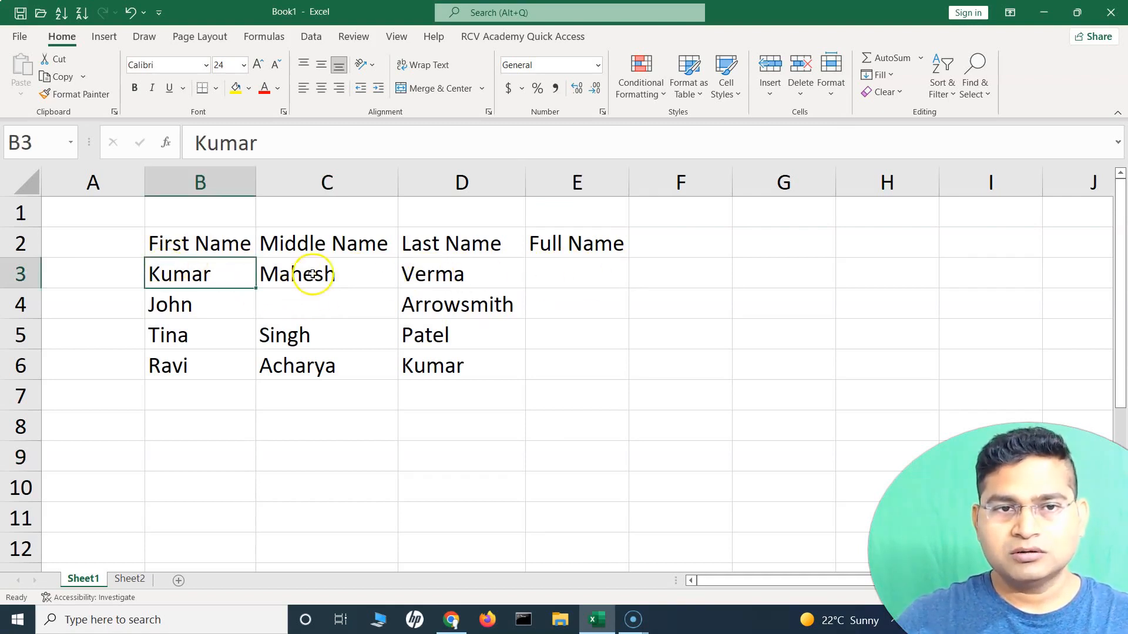
pyautogui.moveTo(425, 274); pyautogui.dragTo(468, 369)
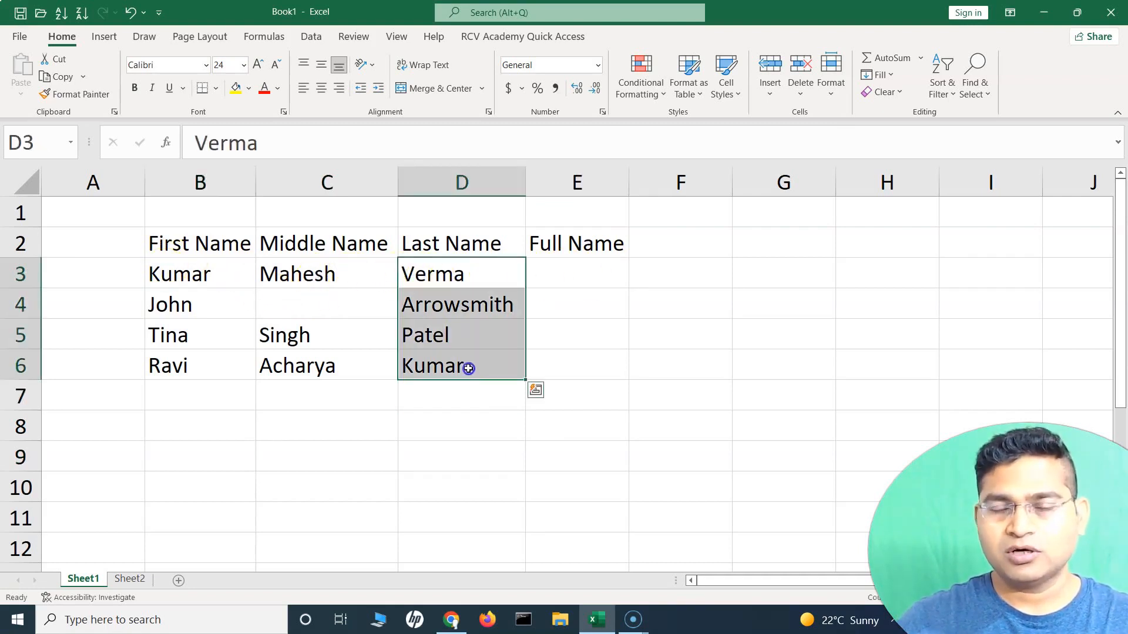
pyautogui.click(558, 282)
pyautogui.moveTo(144, 266); pyautogui.dragTo(209, 259)
pyautogui.click(348, 267)
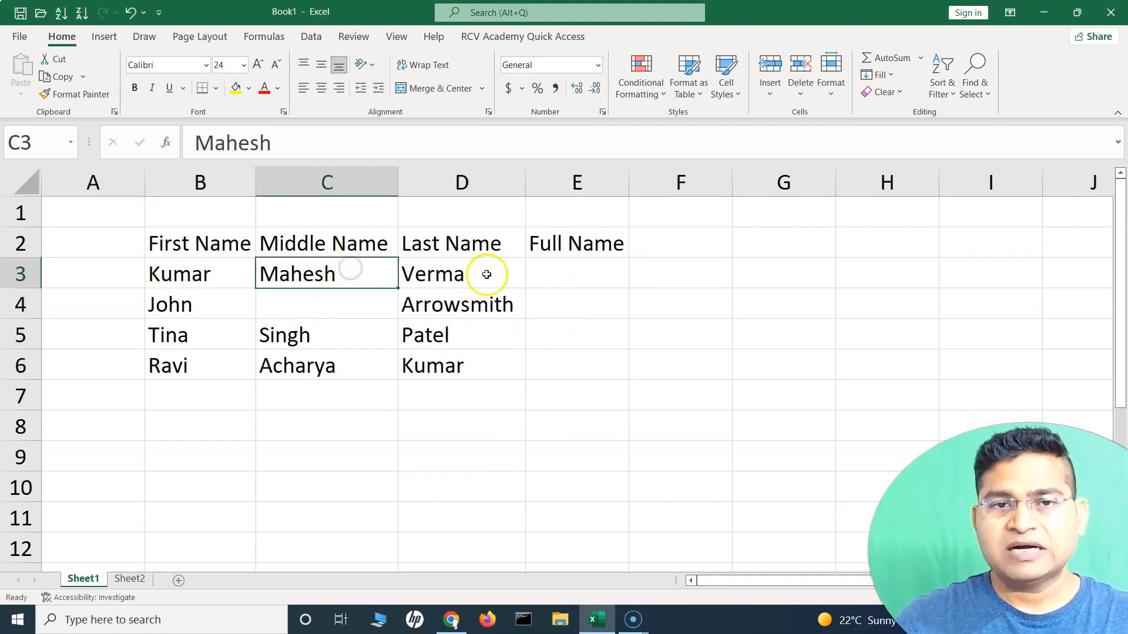
pyautogui.click(572, 274)
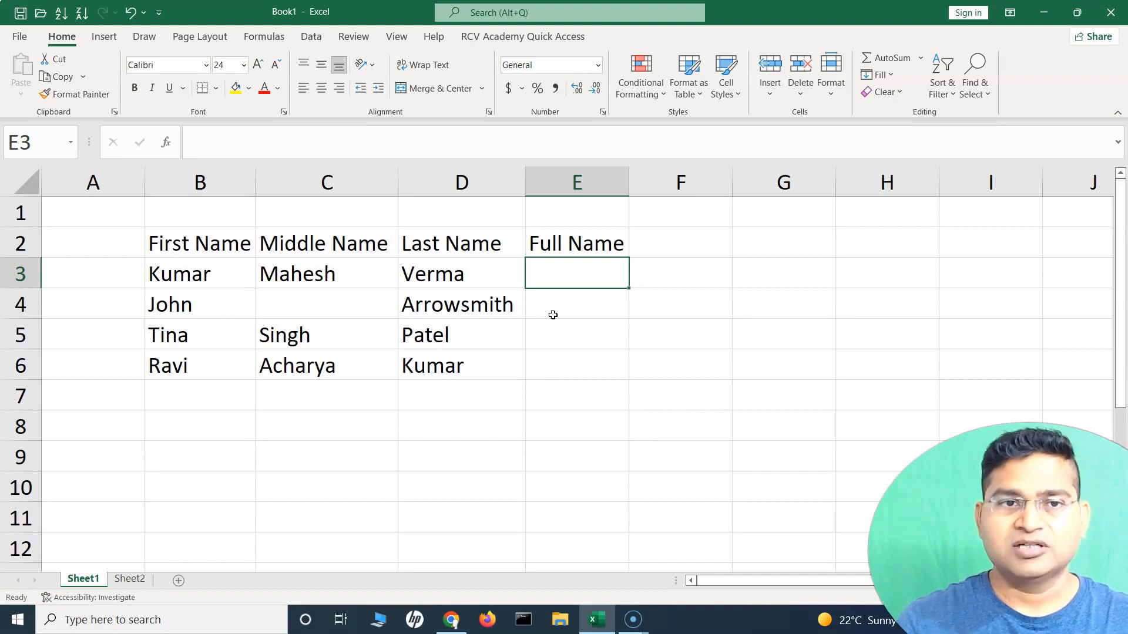
pyautogui.click(192, 272)
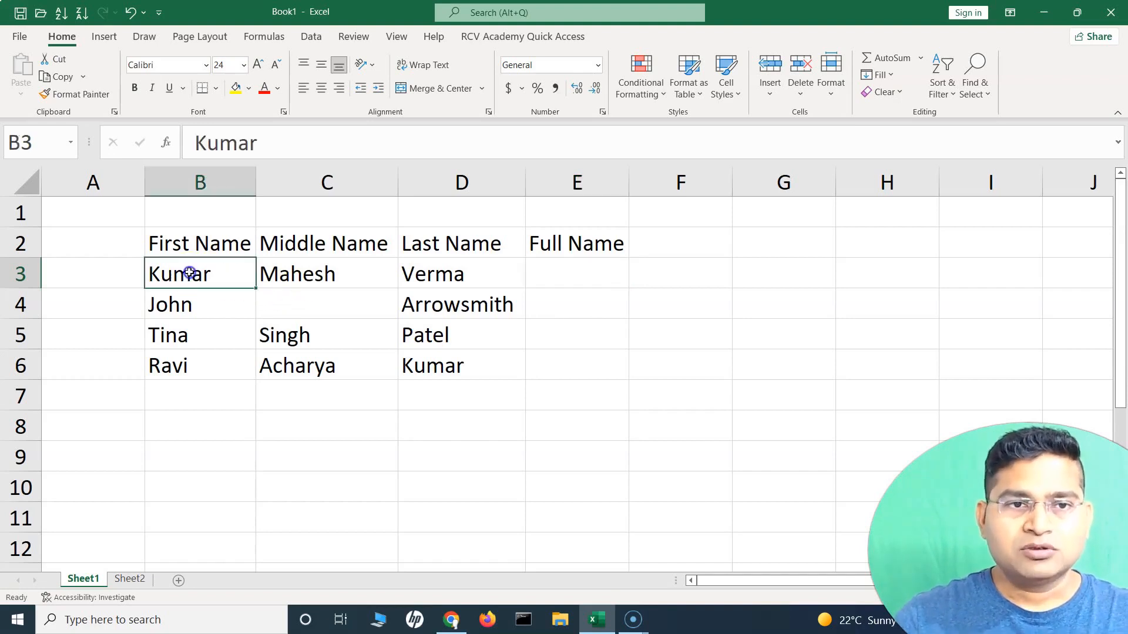
# Enter the formula =CONCATENATE(B3,C3,D3) in cell E3 to join the first, middle and last names
pyautogui.click(544, 274)
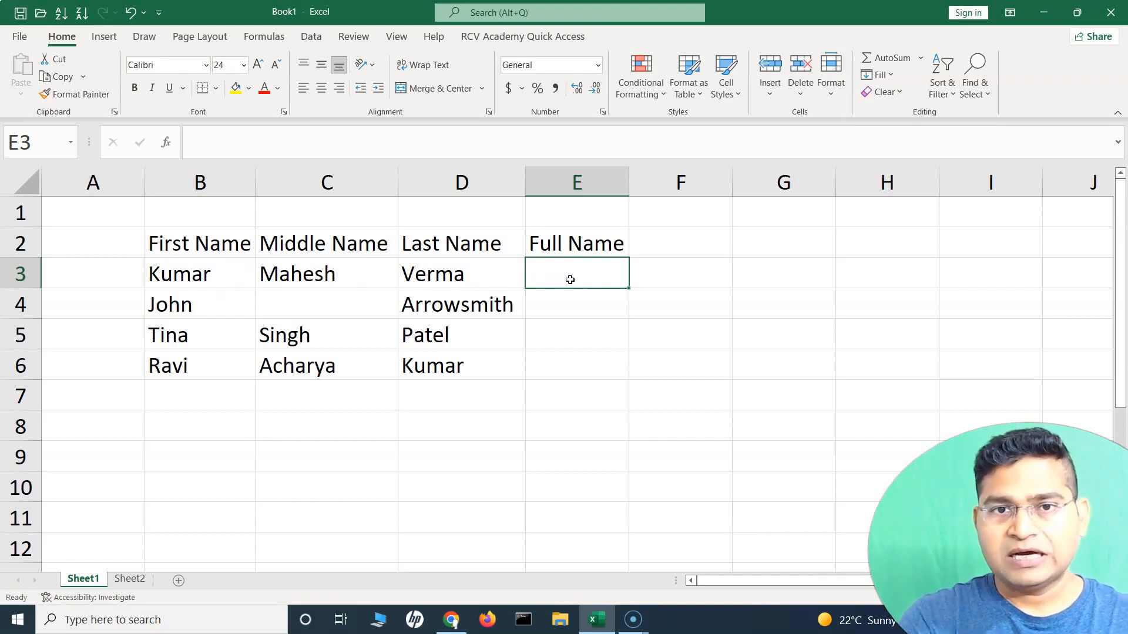
pyautogui.write('=')
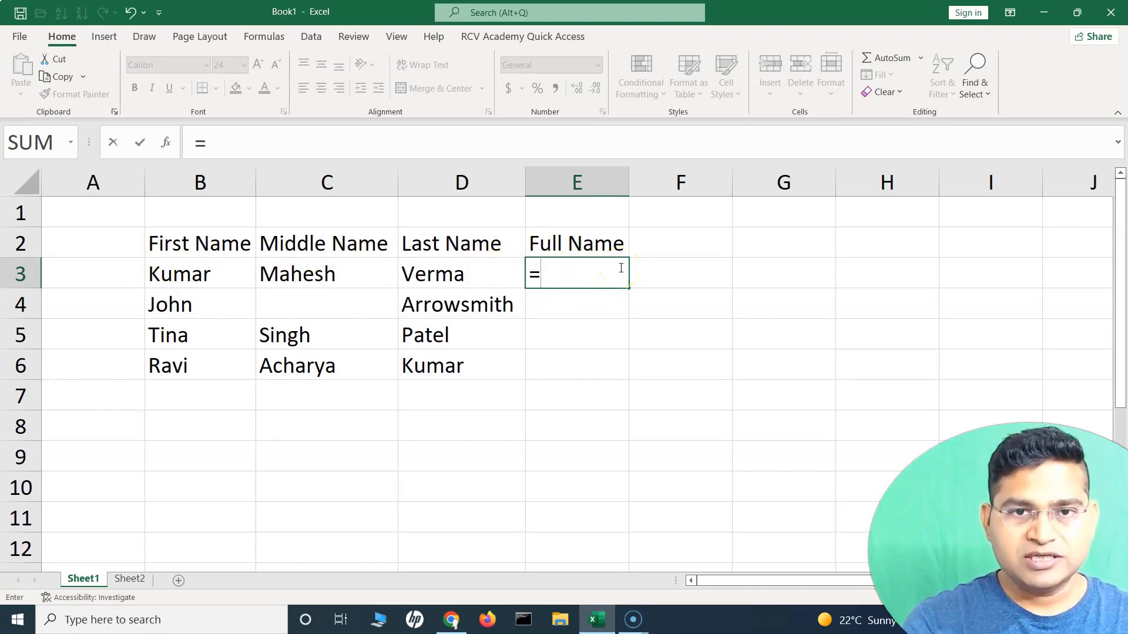
pyautogui.write('CONC')
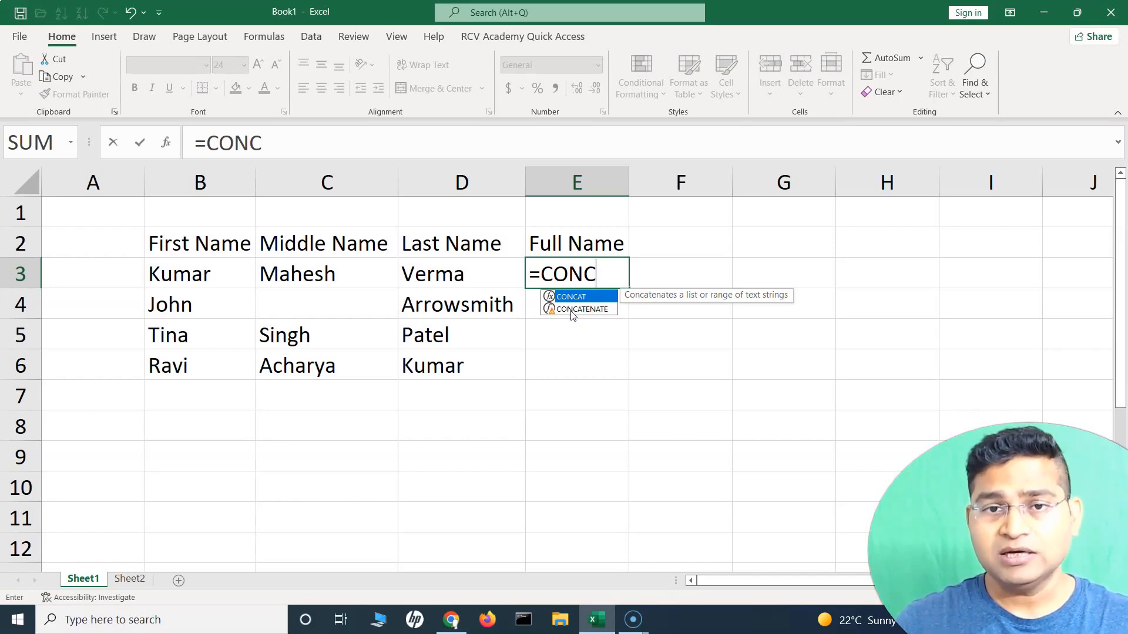
pyautogui.click(579, 310)
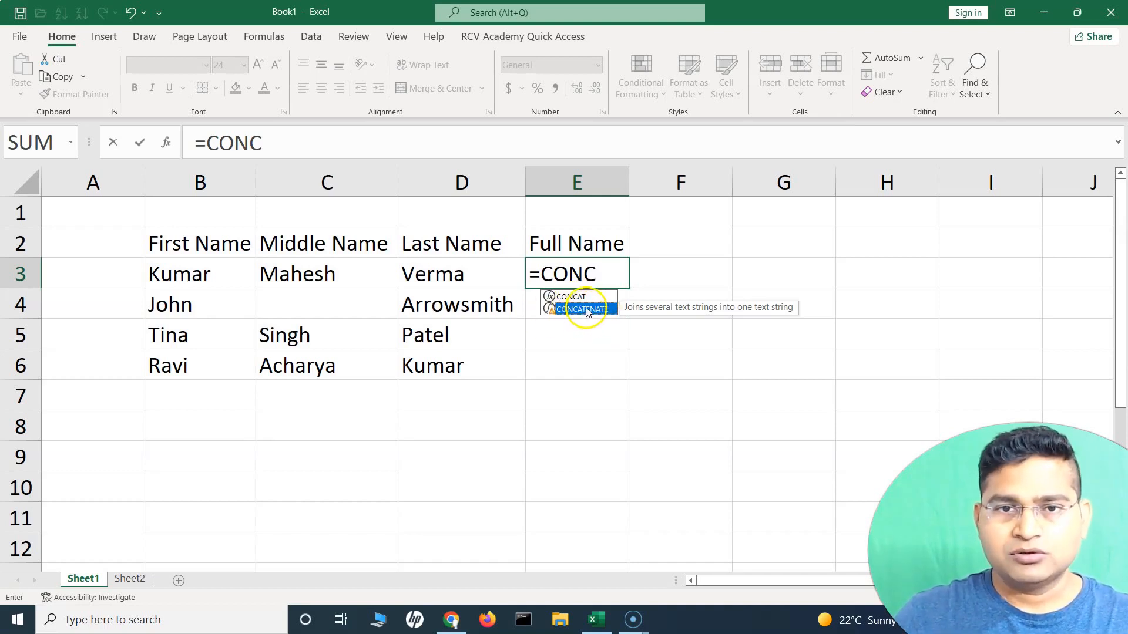
pyautogui.doubleClick(585, 310)
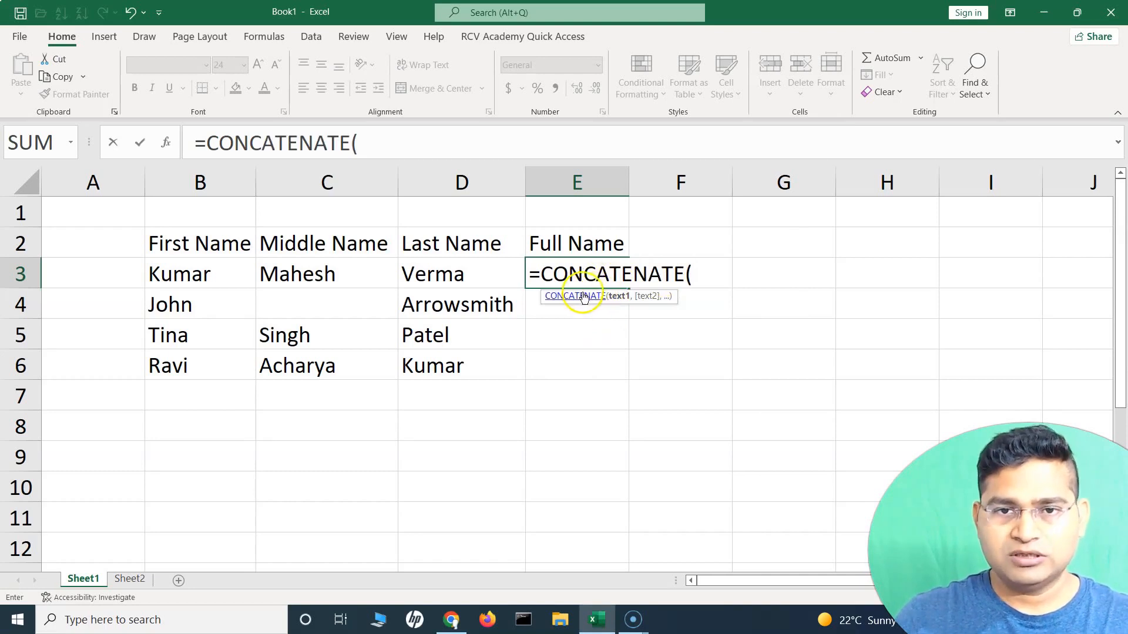
pyautogui.click(620, 300)
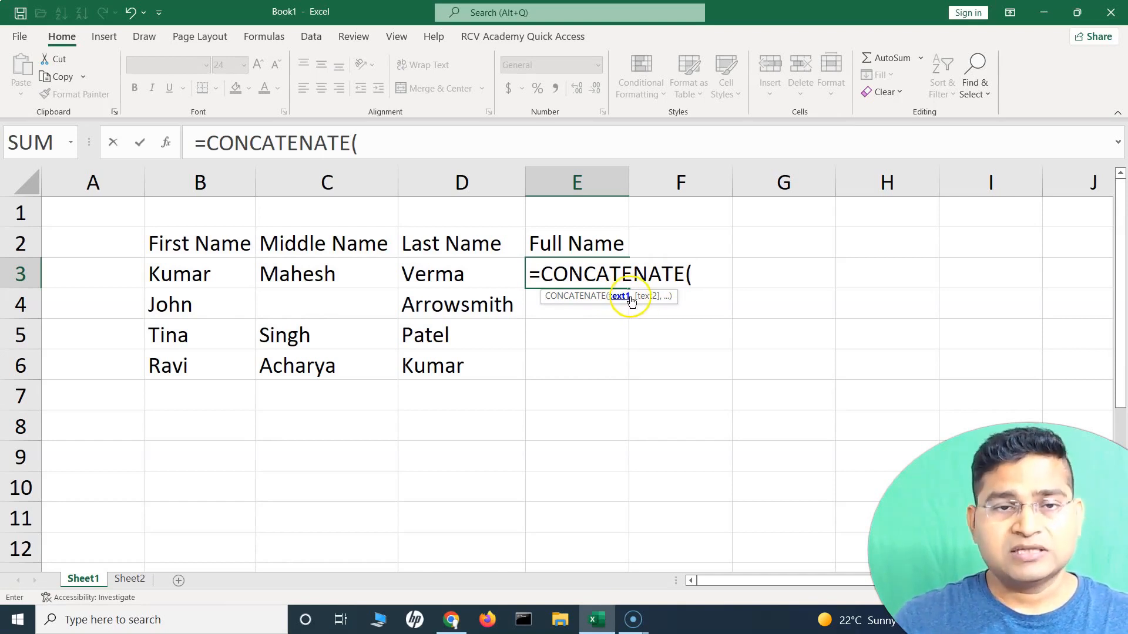
pyautogui.click(618, 301)
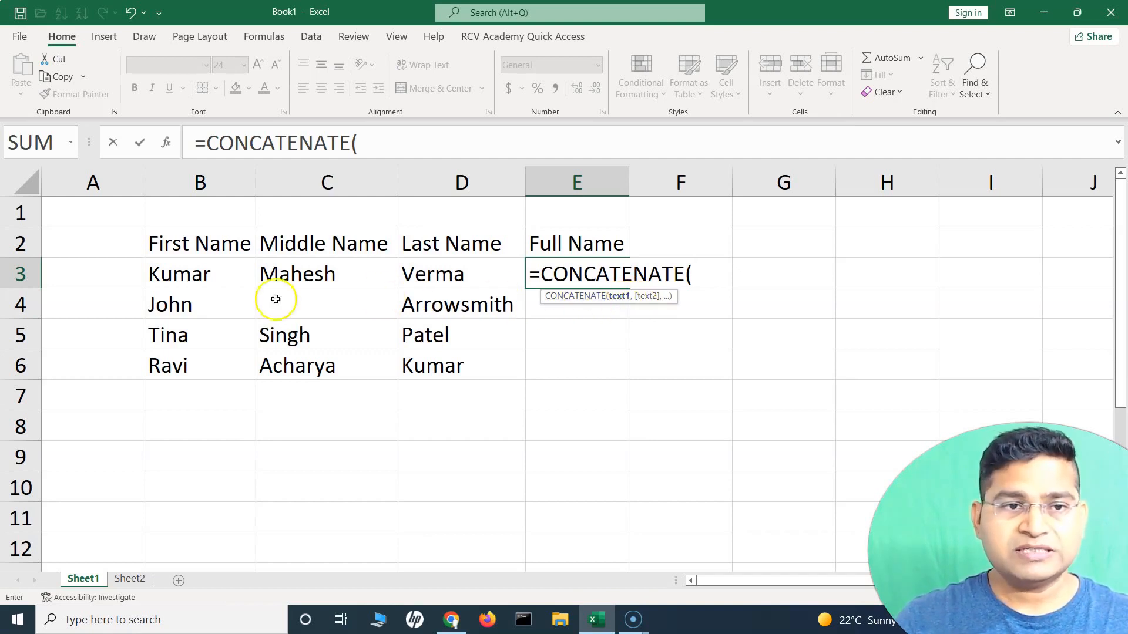
pyautogui.click(183, 275)
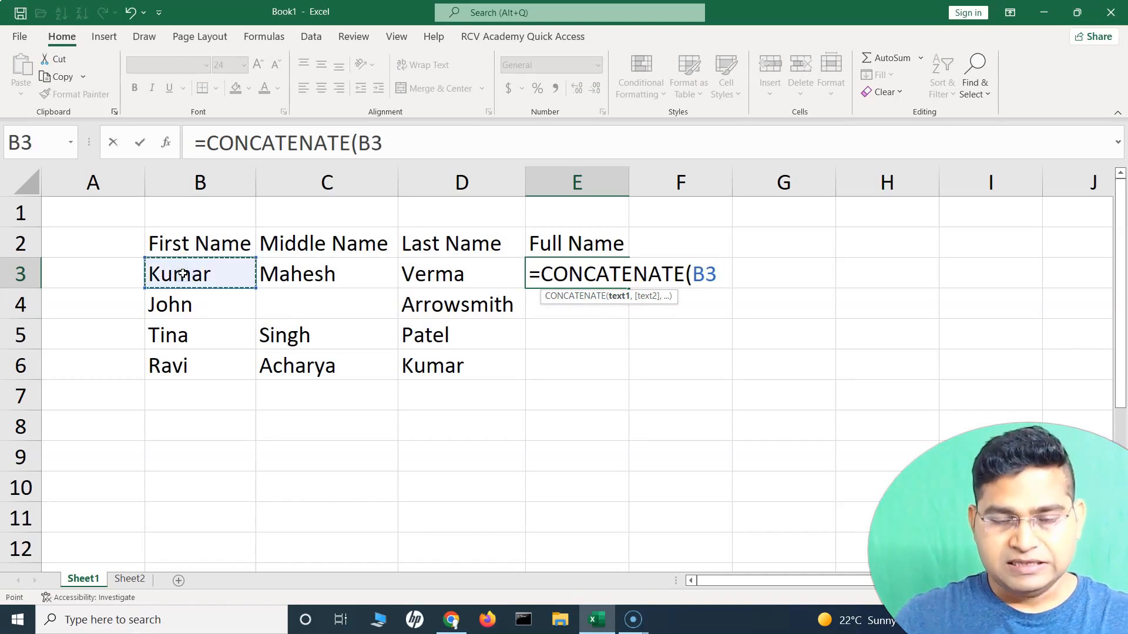
pyautogui.write(',')
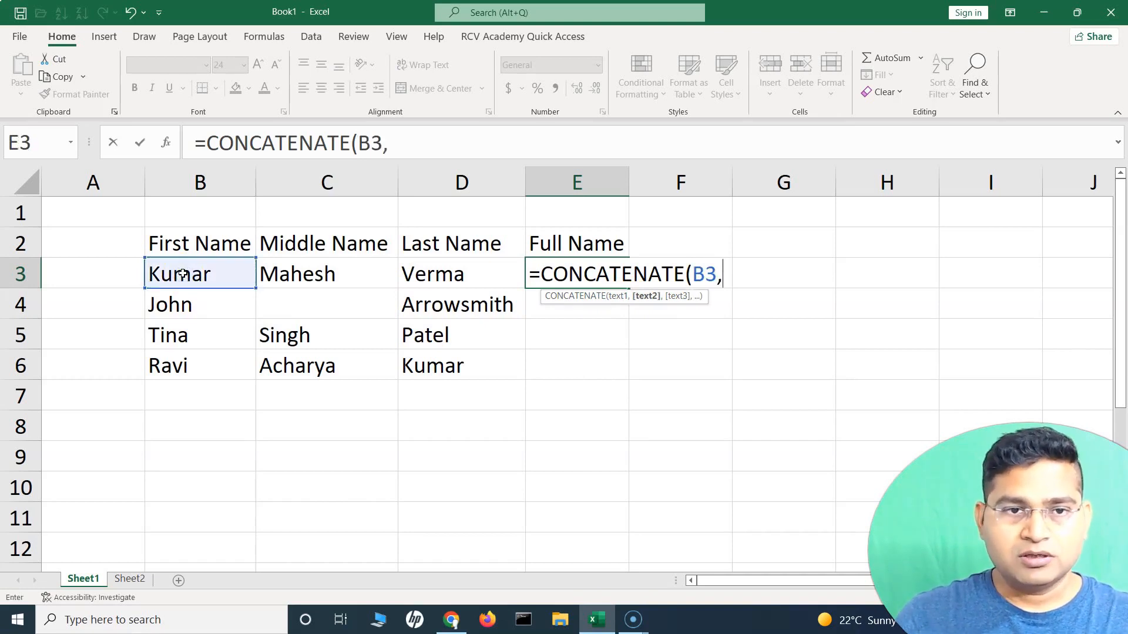
pyautogui.click(312, 275)
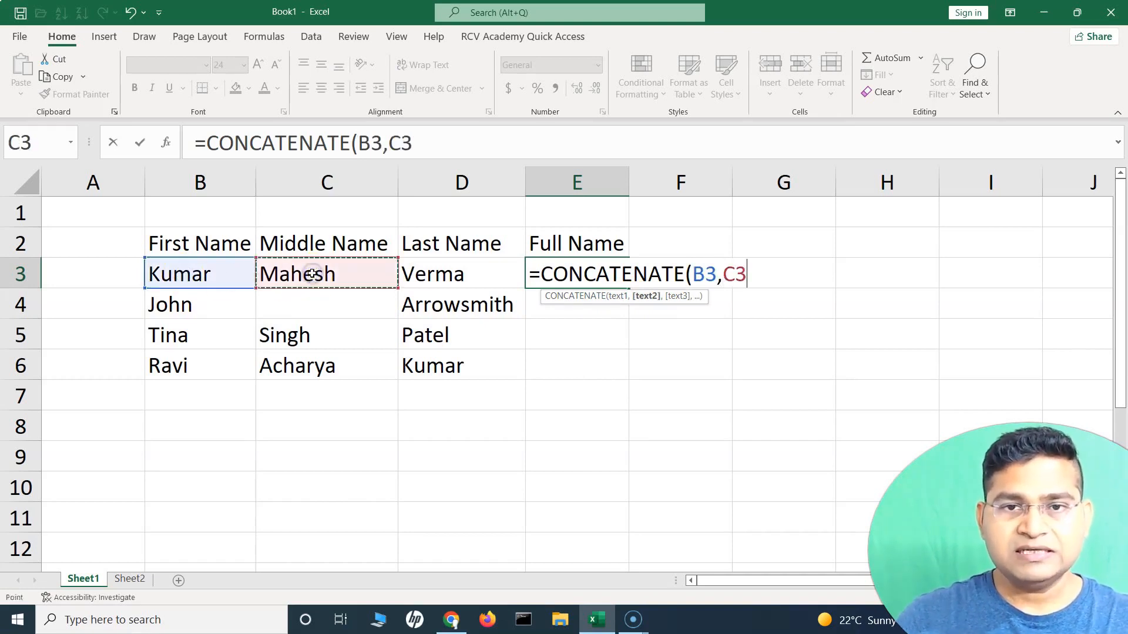
pyautogui.write(',')
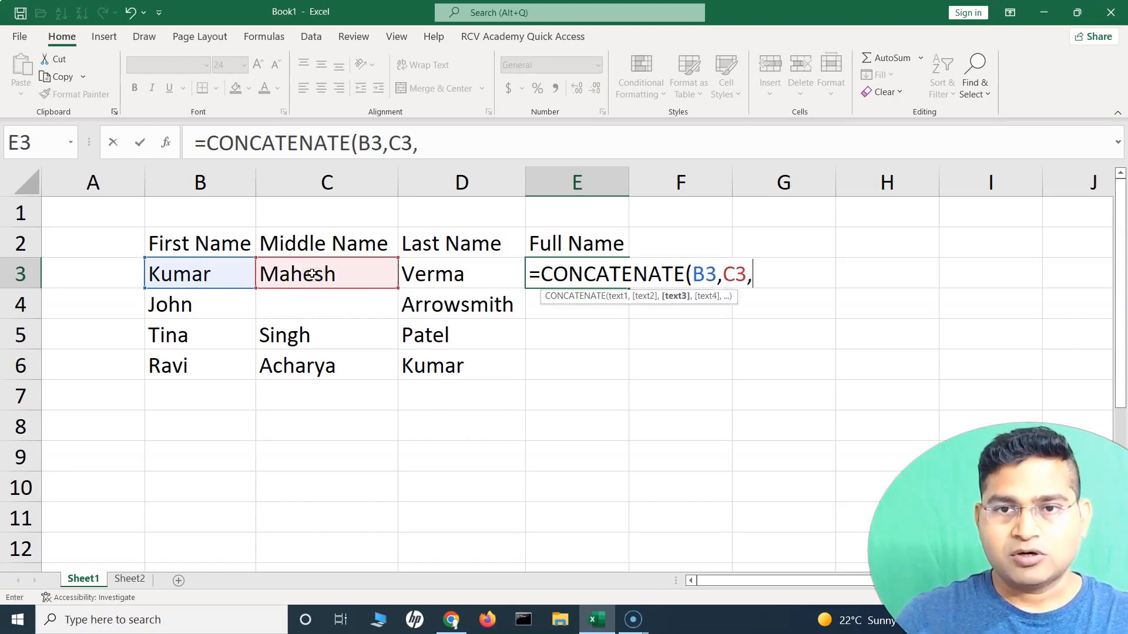
pyautogui.click(438, 274)
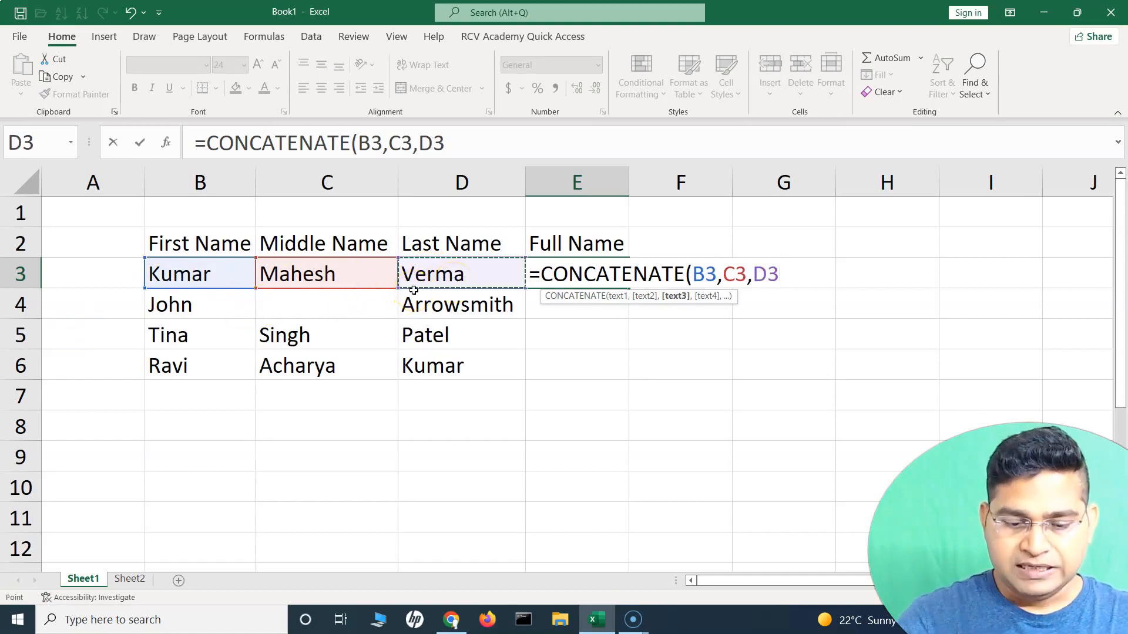
pyautogui.write(')')
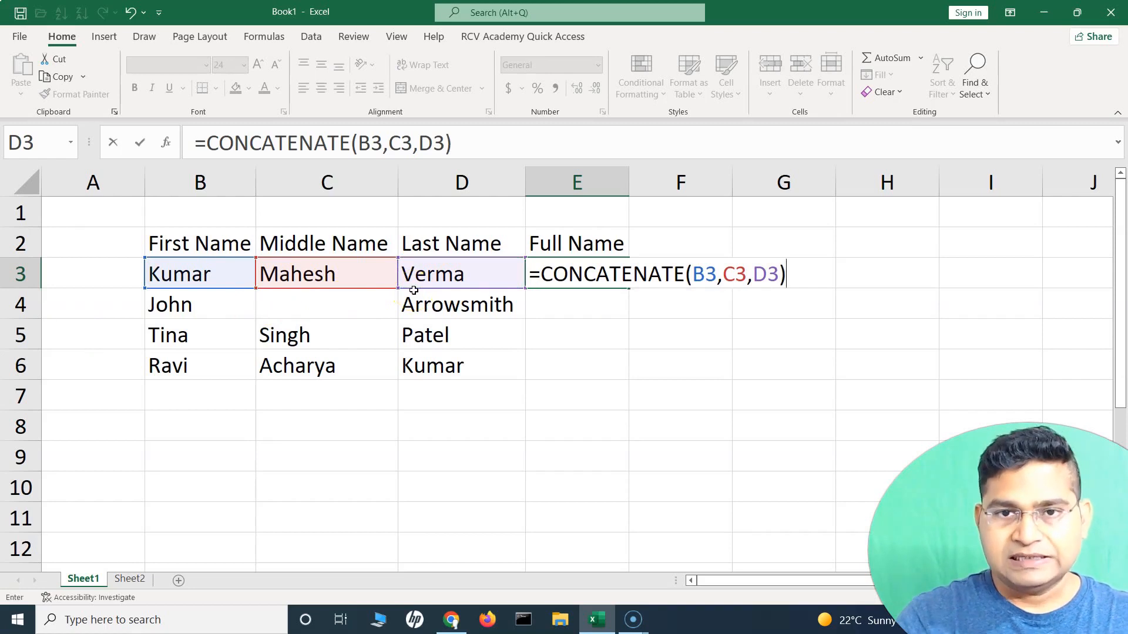
pyautogui.press('Return')
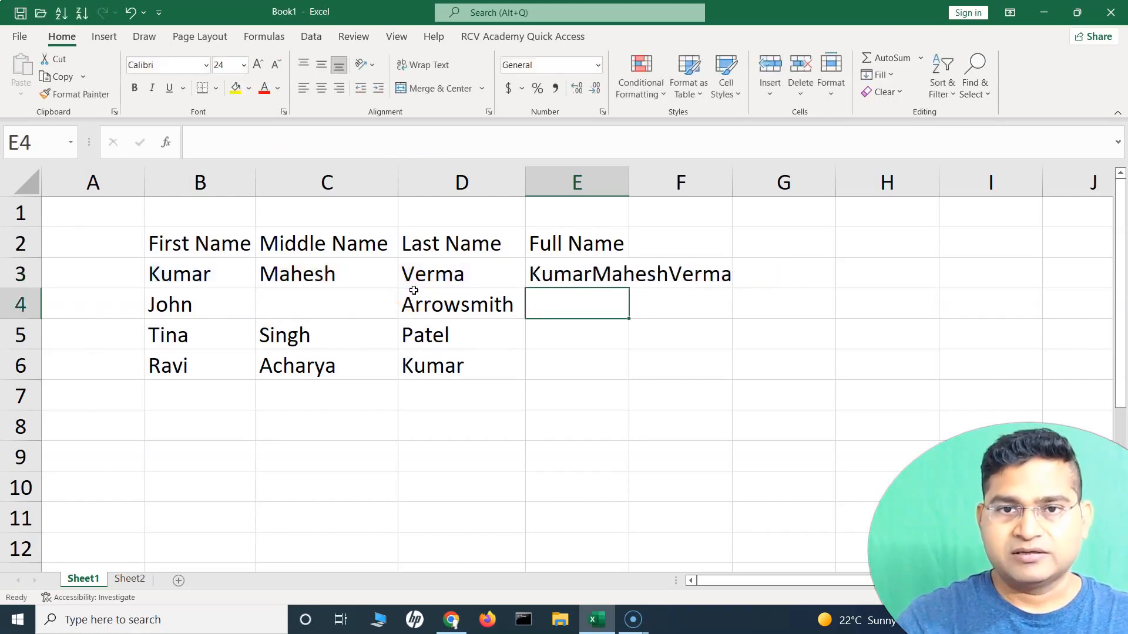
# Autofit the width of column E to its contents and select the Full Name formula in E3
pyautogui.doubleClick(629, 182)
pyautogui.click(653, 278)
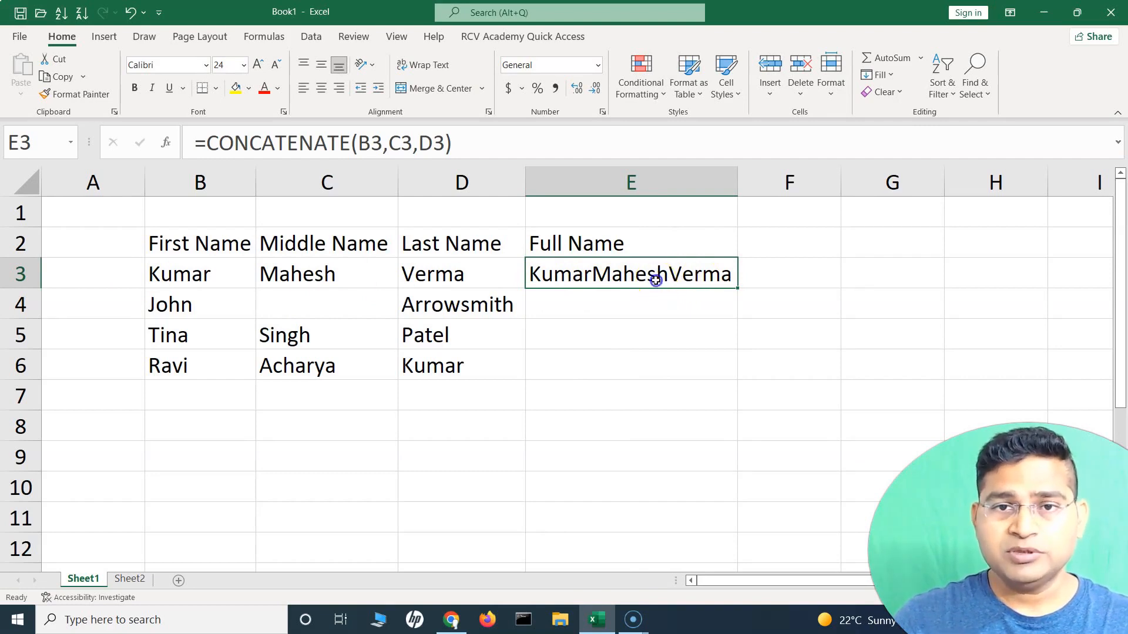
pyautogui.click(669, 301)
pyautogui.click(676, 270)
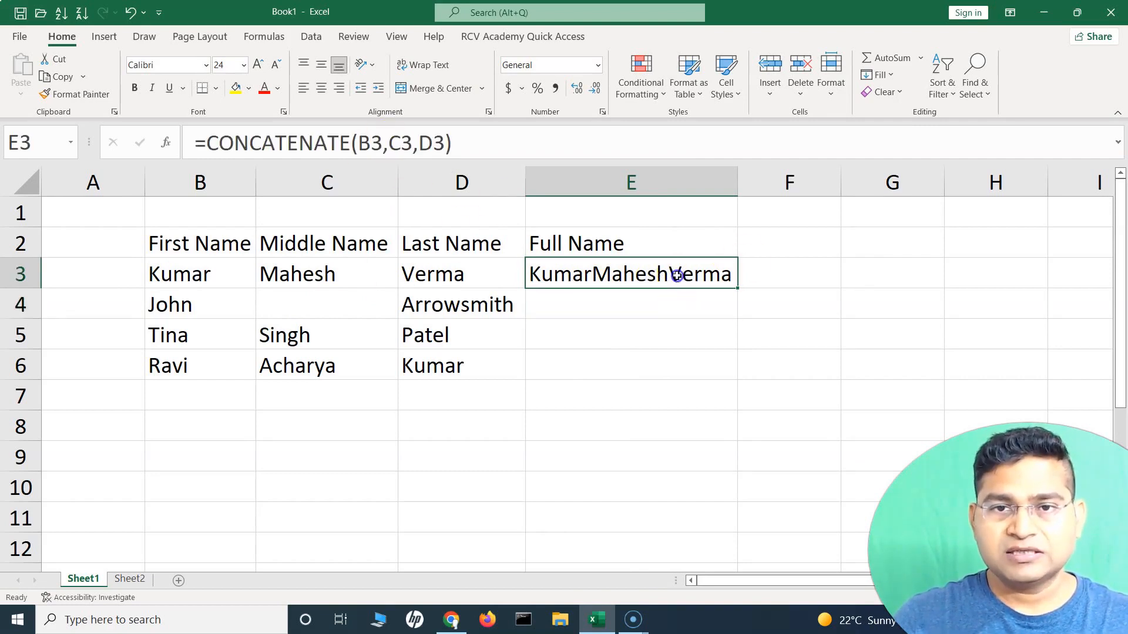
# Edit the E3 formula to add a quoted space " " as a separate argument between B3 and C3
pyautogui.click(389, 144)
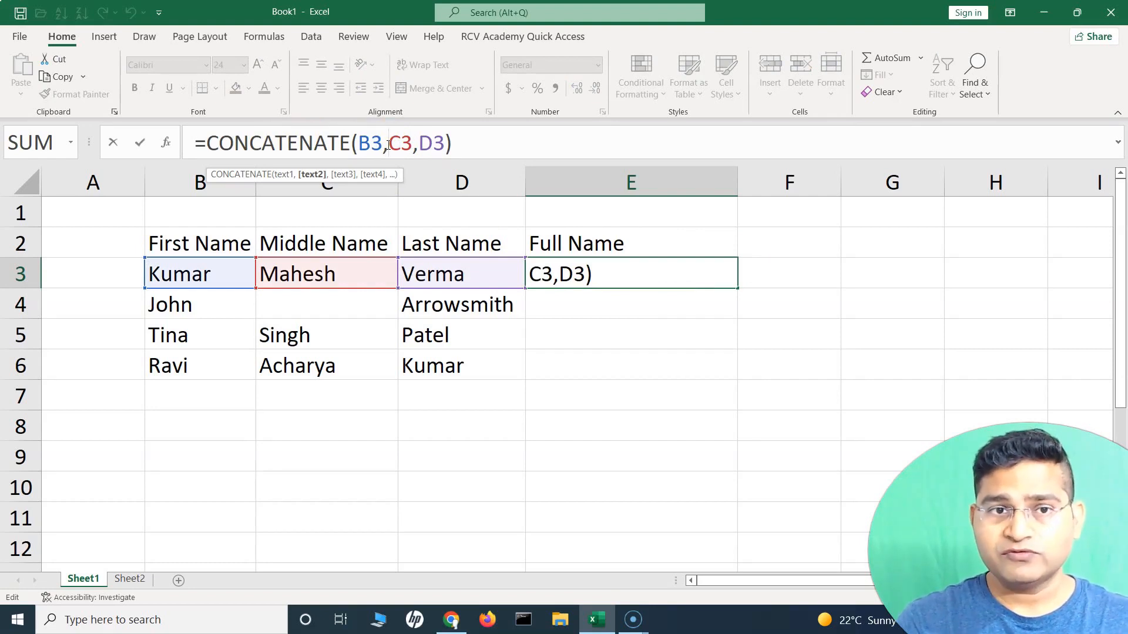
pyautogui.write(',')
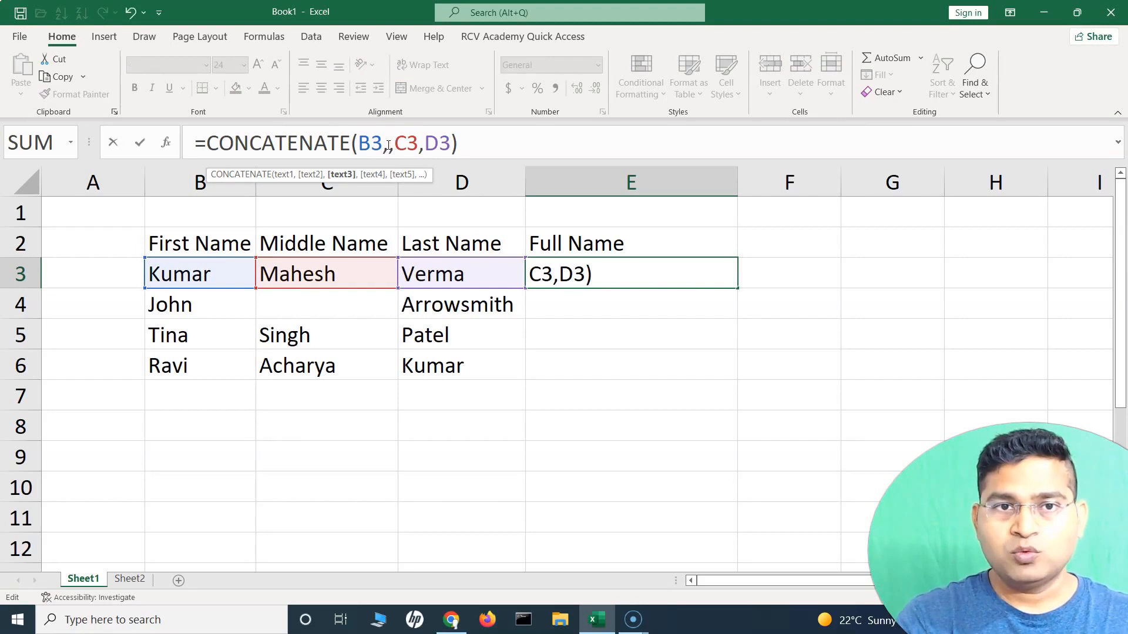
pyautogui.press('Left')
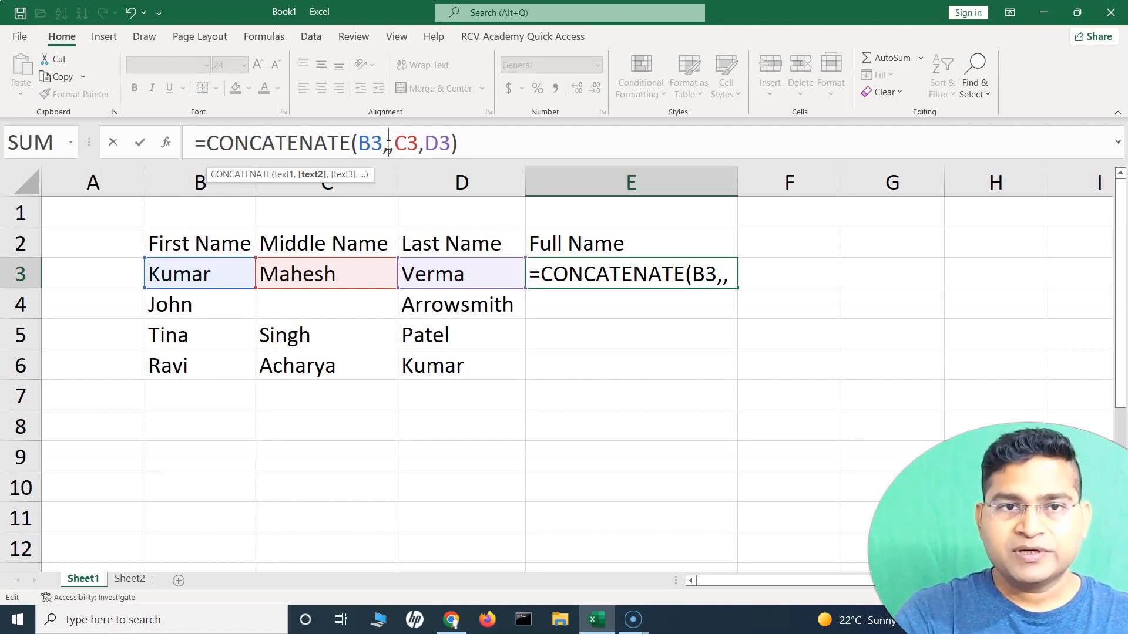
pyautogui.write('""')
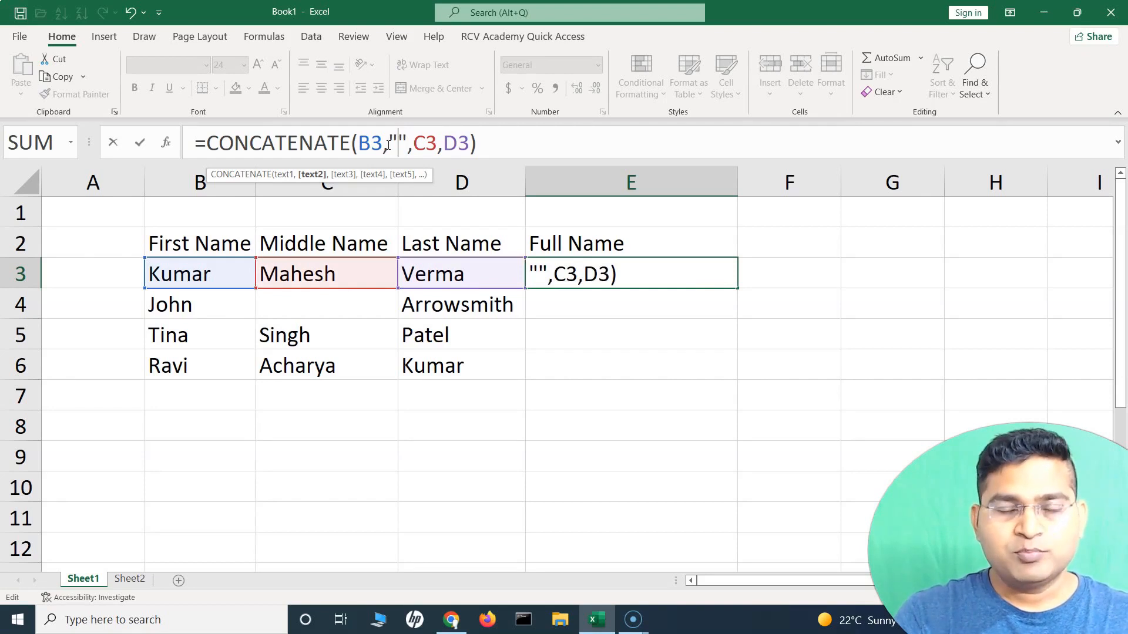
# Add another " " argument between C3 and D3, completing =CONCATENATE(B3," ",C3," ",D3) in E3
pyautogui.press('Right')
pyautogui.press('Right')
pyautogui.press('Right')
pyautogui.press('Right')
pyautogui.press('Right')
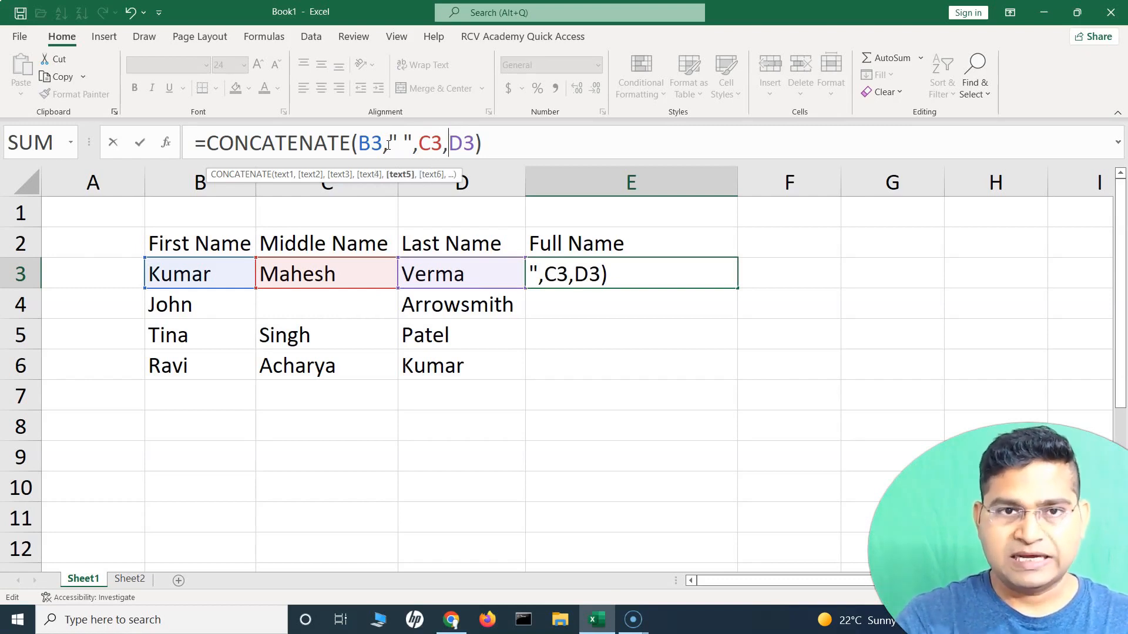
pyautogui.write(',')
pyautogui.press('Left')
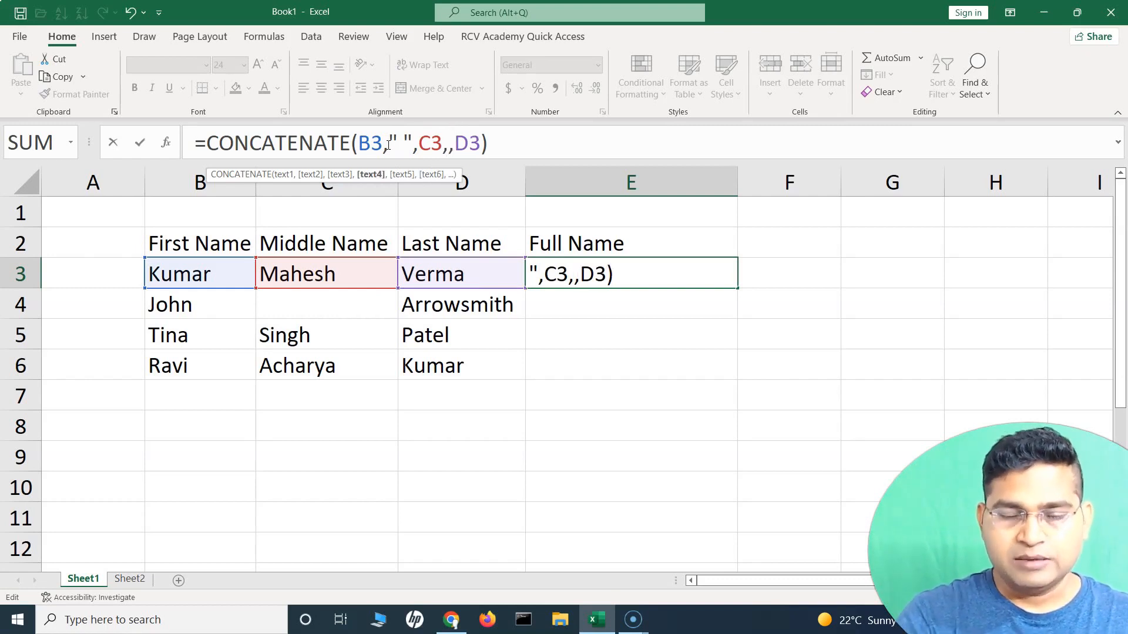
pyautogui.write('",C3,"')
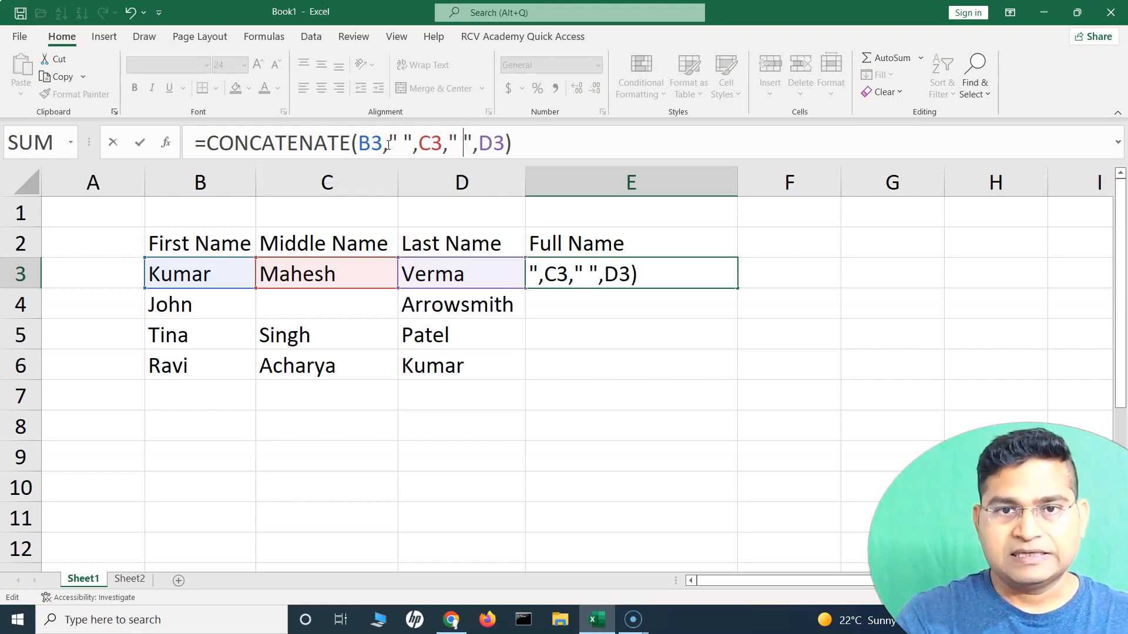
pyautogui.press('Return')
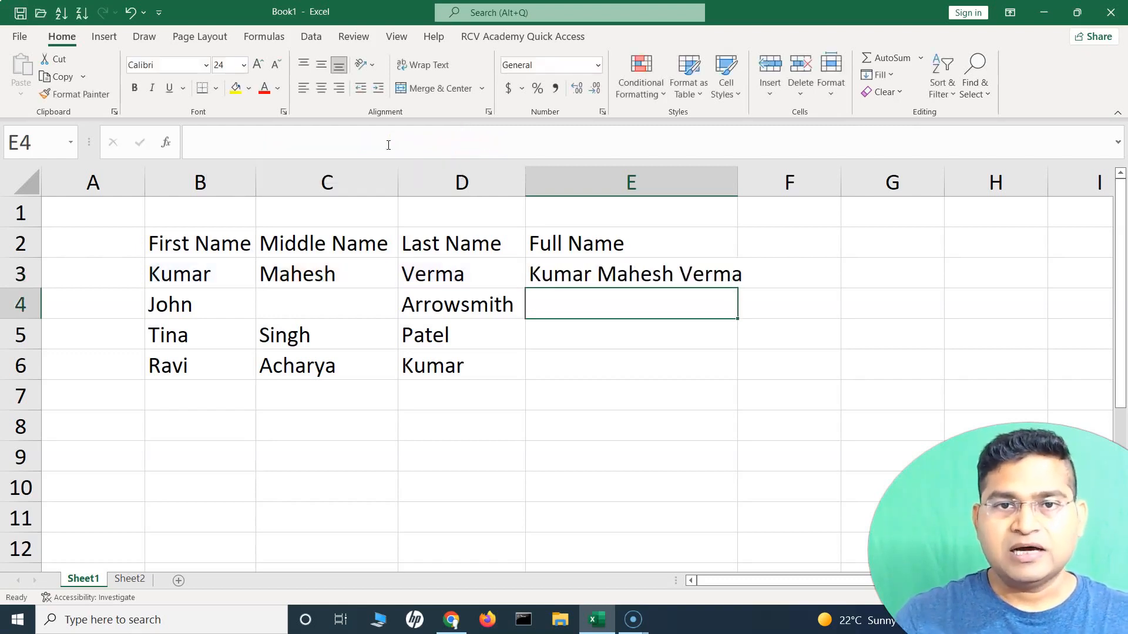
# Autofit column E to the spaced full name and make the headers in B2:E2 bold
pyautogui.click(620, 263)
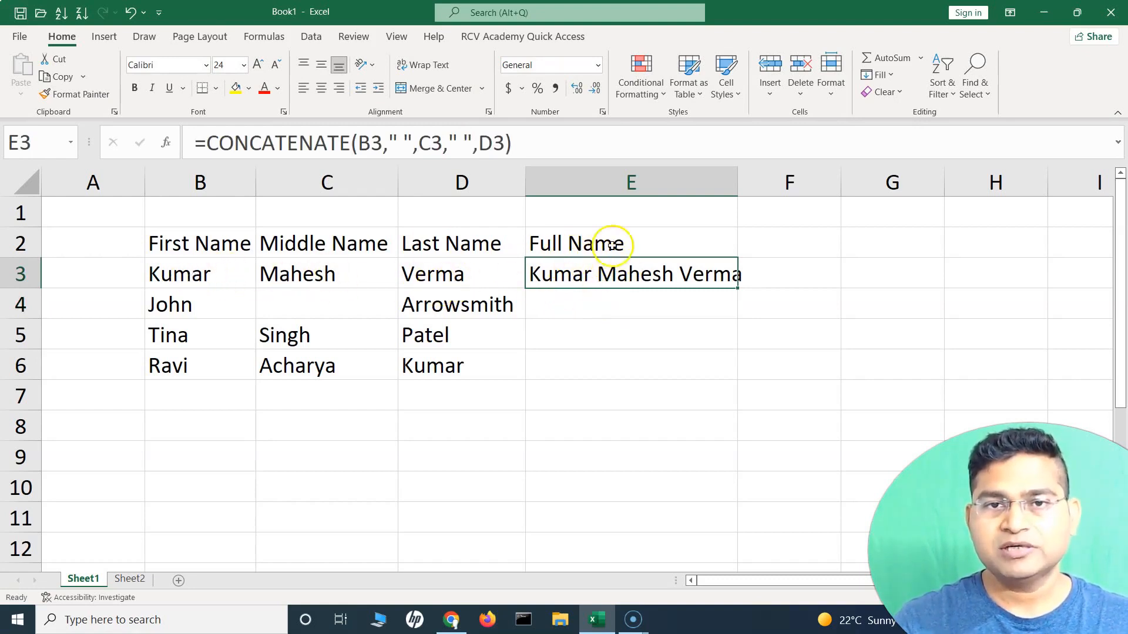
pyautogui.doubleClick(736, 189)
pyautogui.moveTo(200, 243); pyautogui.dragTo(677, 251)
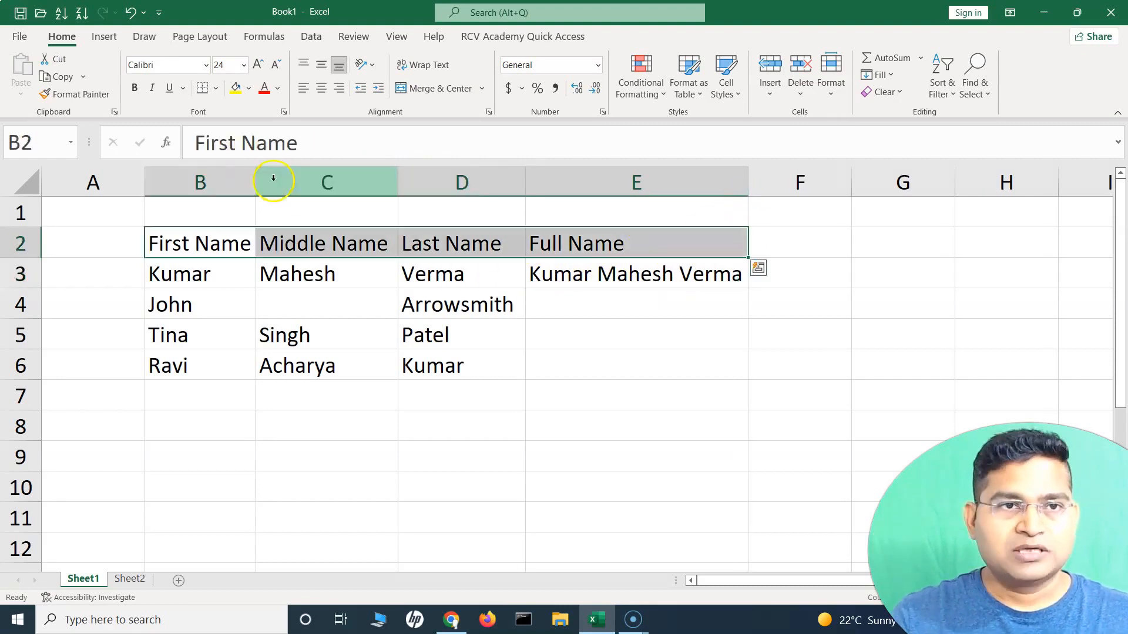
pyautogui.click(134, 88)
pyautogui.click(609, 294)
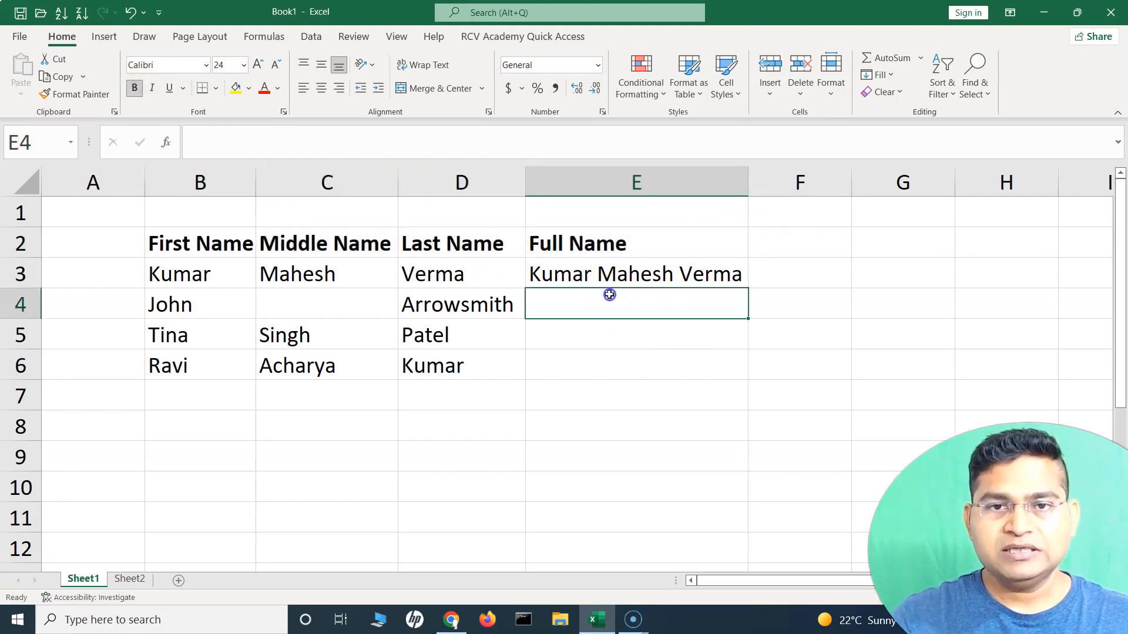
# Fill the CONCATENATE formula from E3 down through E6 and check the formulas in the filled rows
pyautogui.click(627, 277)
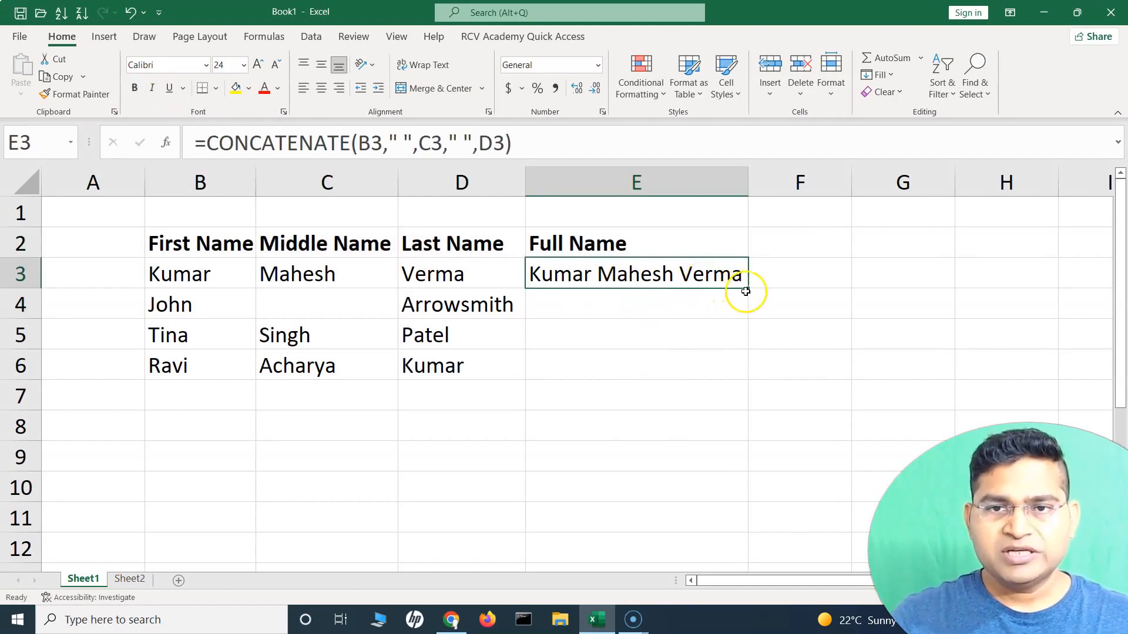
pyautogui.moveTo(748, 288); pyautogui.dragTo(749, 289)
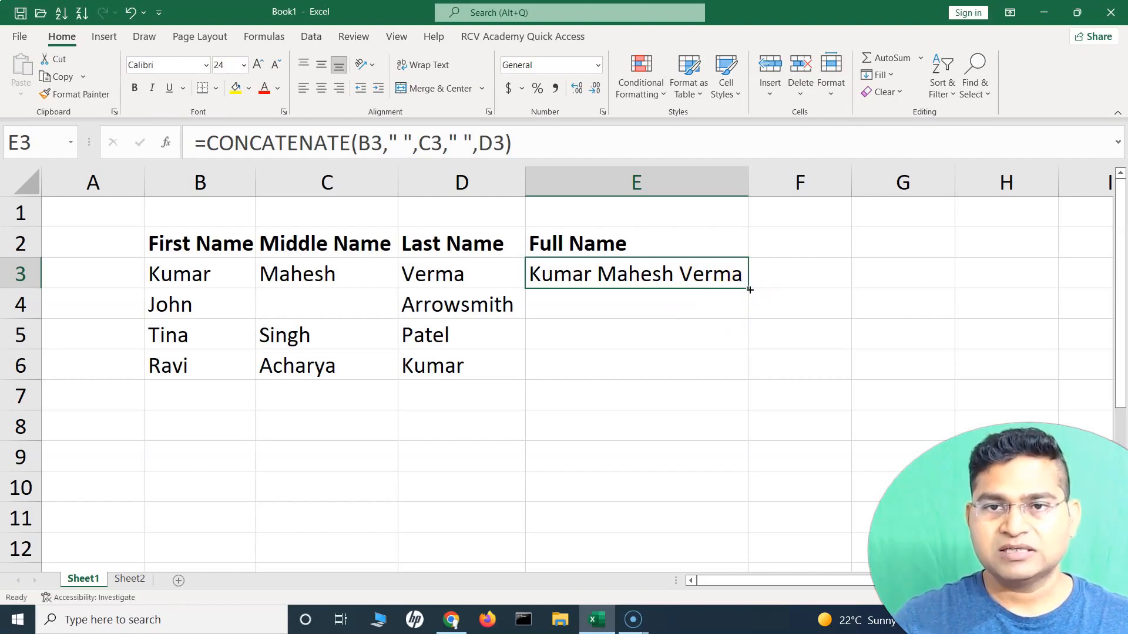
pyautogui.moveTo(749, 289); pyautogui.dragTo(748, 378)
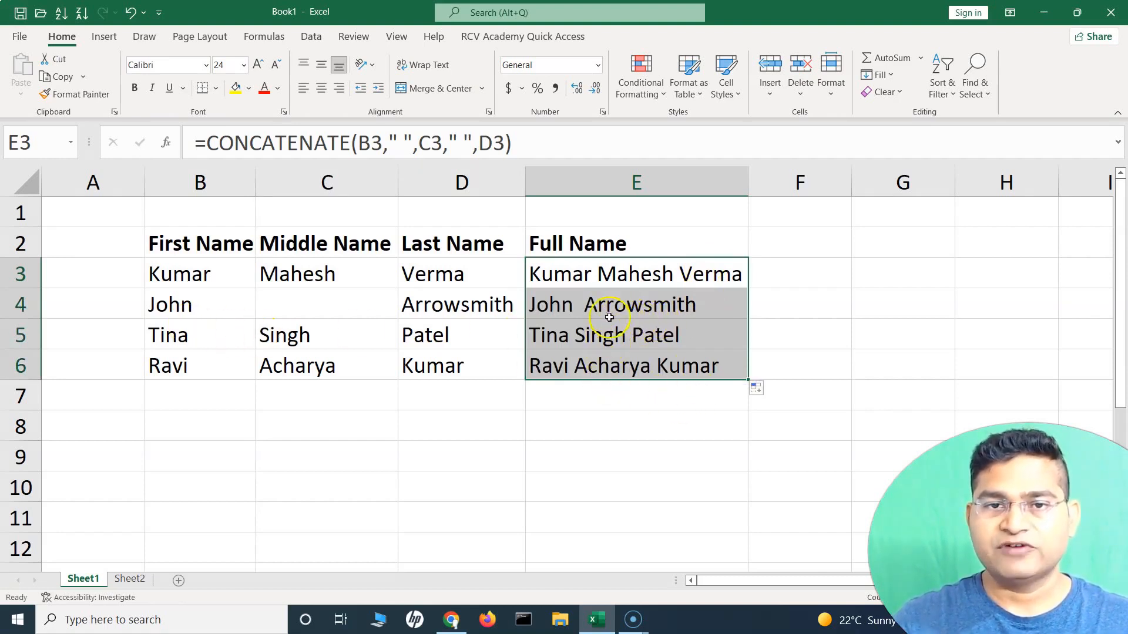
pyautogui.click(611, 305)
pyautogui.click(335, 306)
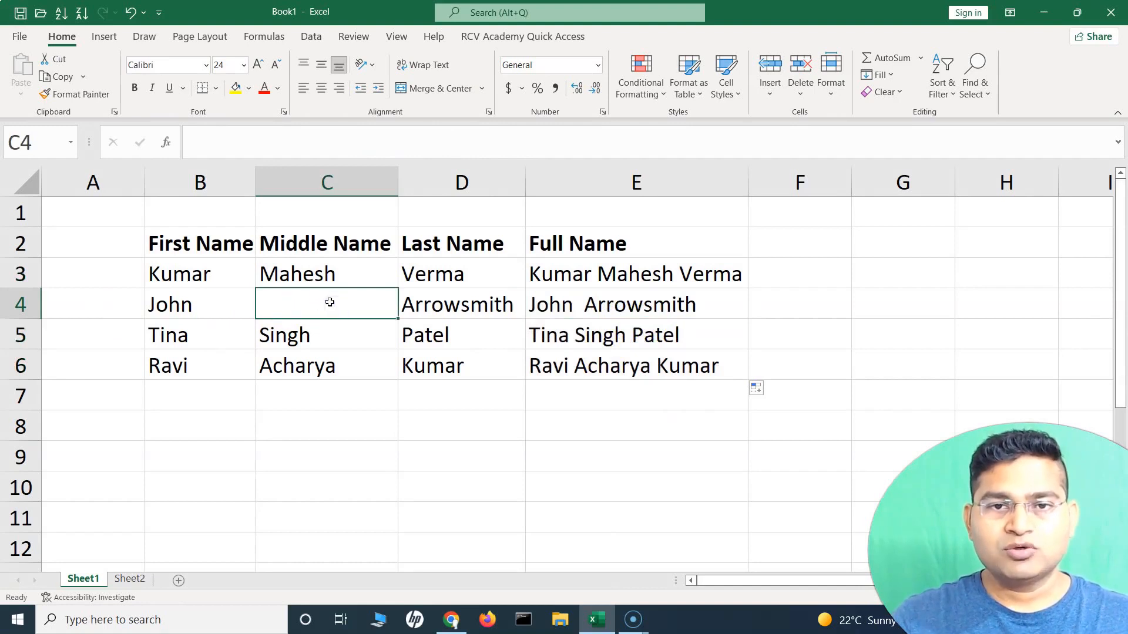
pyautogui.click(586, 303)
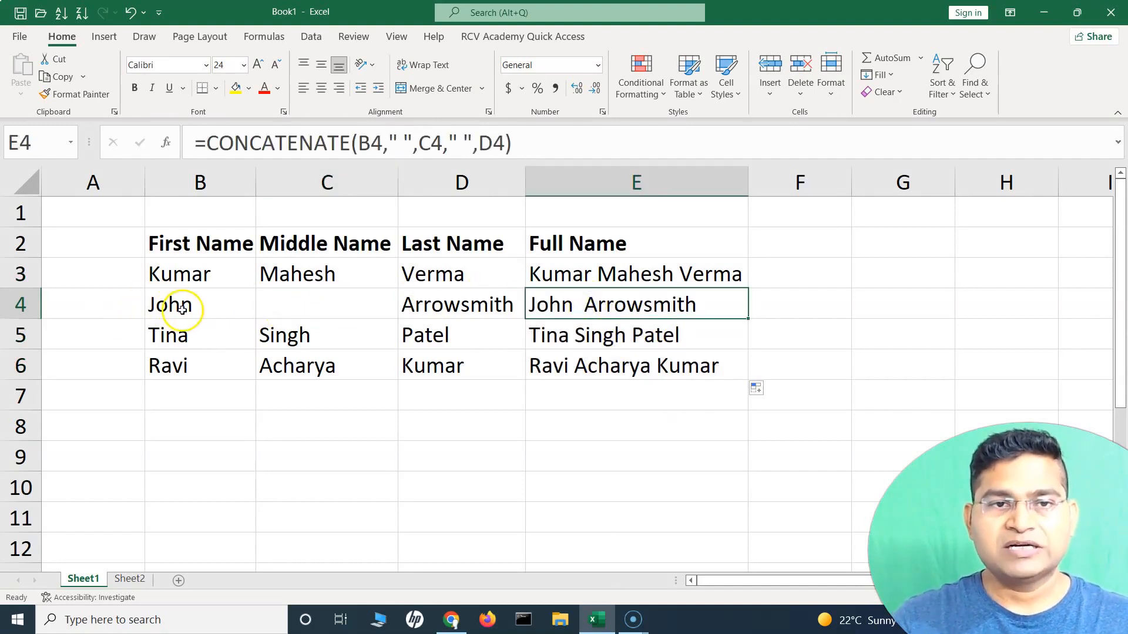
pyautogui.click(590, 338)
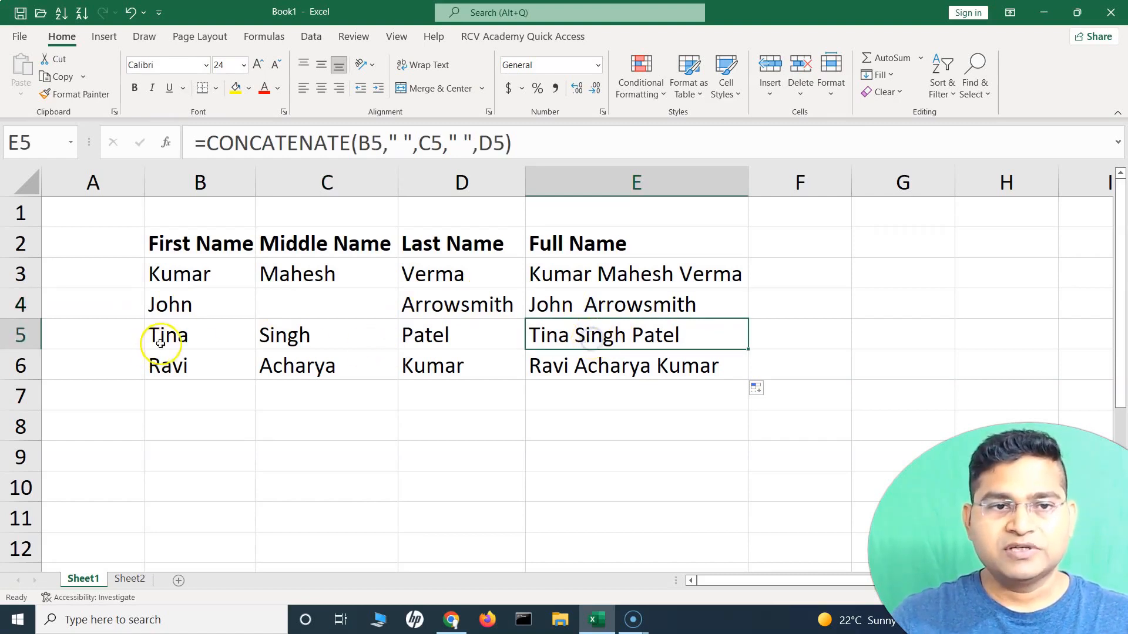
pyautogui.click(598, 374)
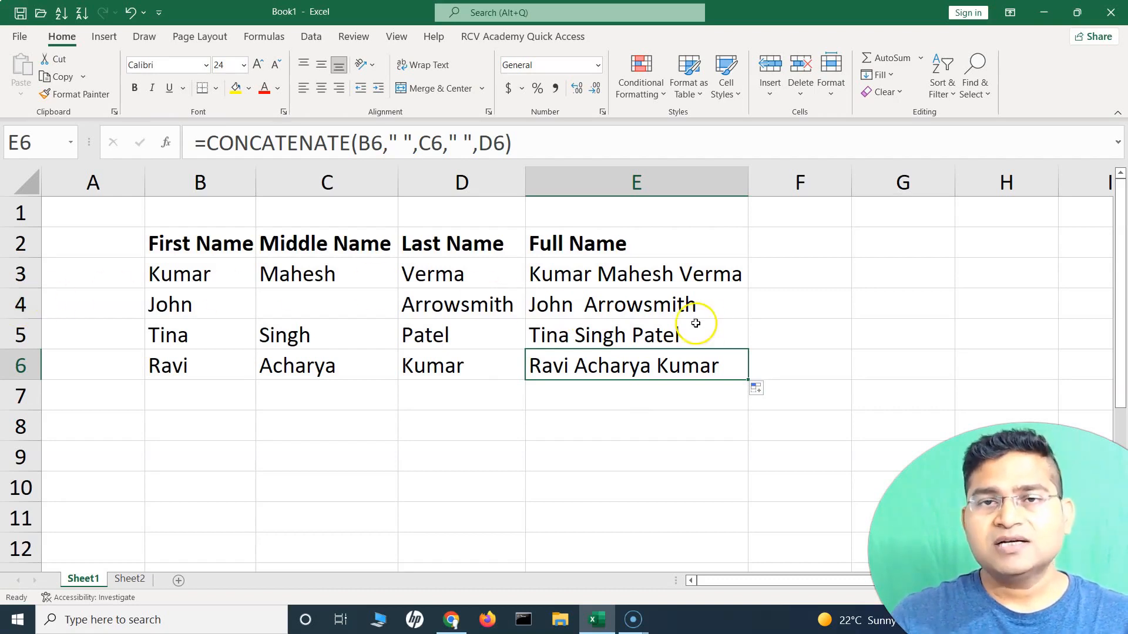
# Copy the Full Name header from E2 into F2
pyautogui.click(621, 243)
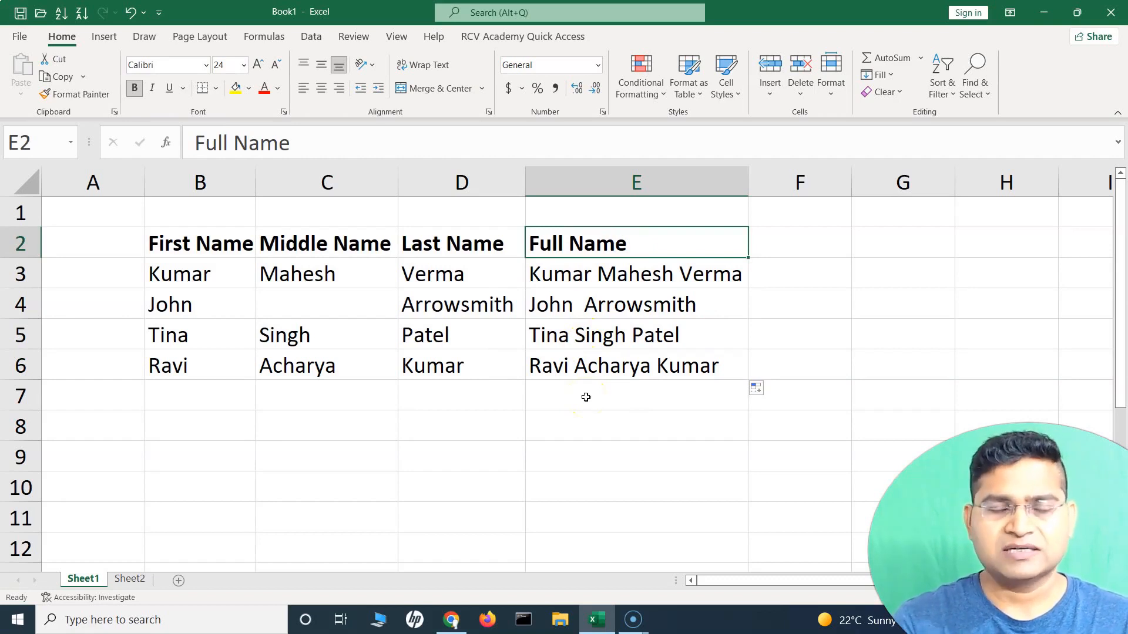
pyautogui.click(806, 246)
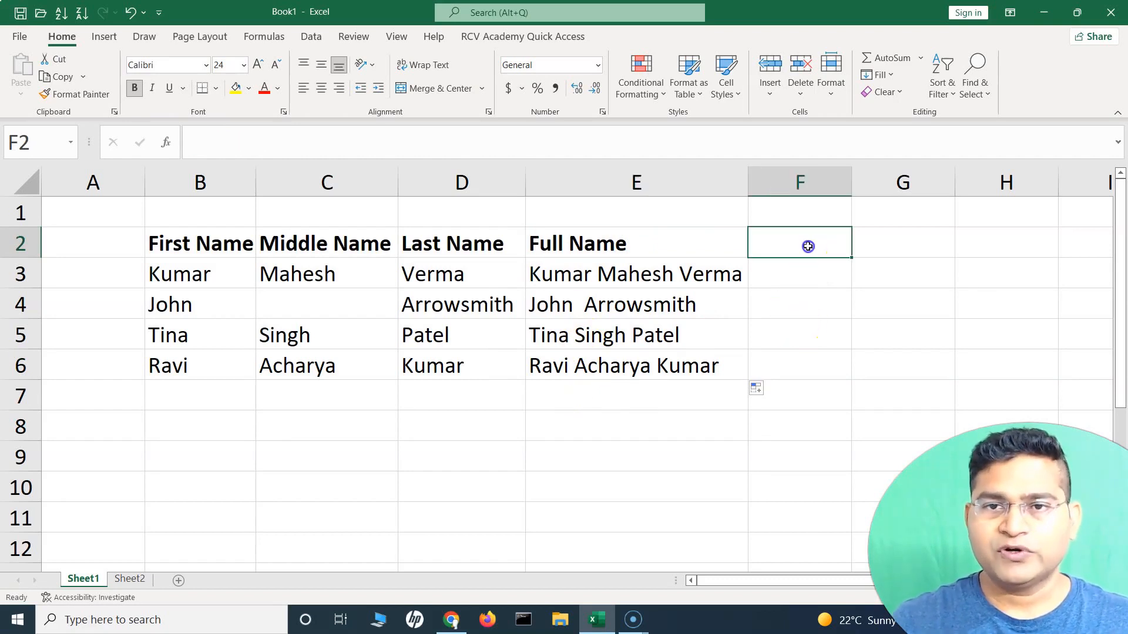
pyautogui.click(624, 250)
pyautogui.hotkey('ctrl', 'c')
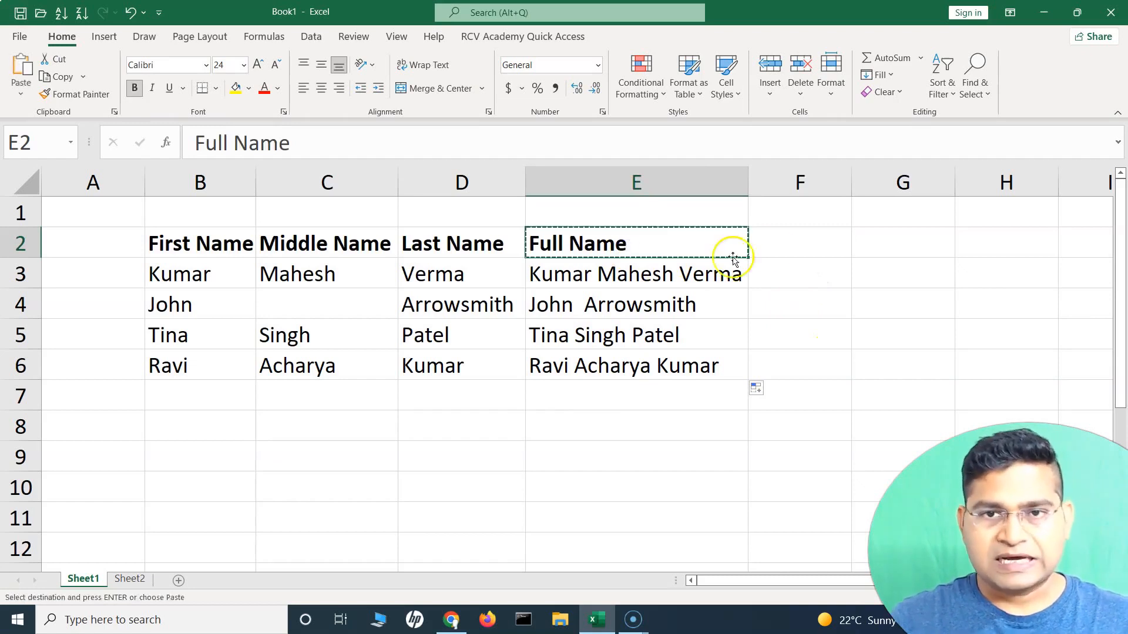
pyautogui.click(781, 241)
pyautogui.hotkey('ctrl', 'v')
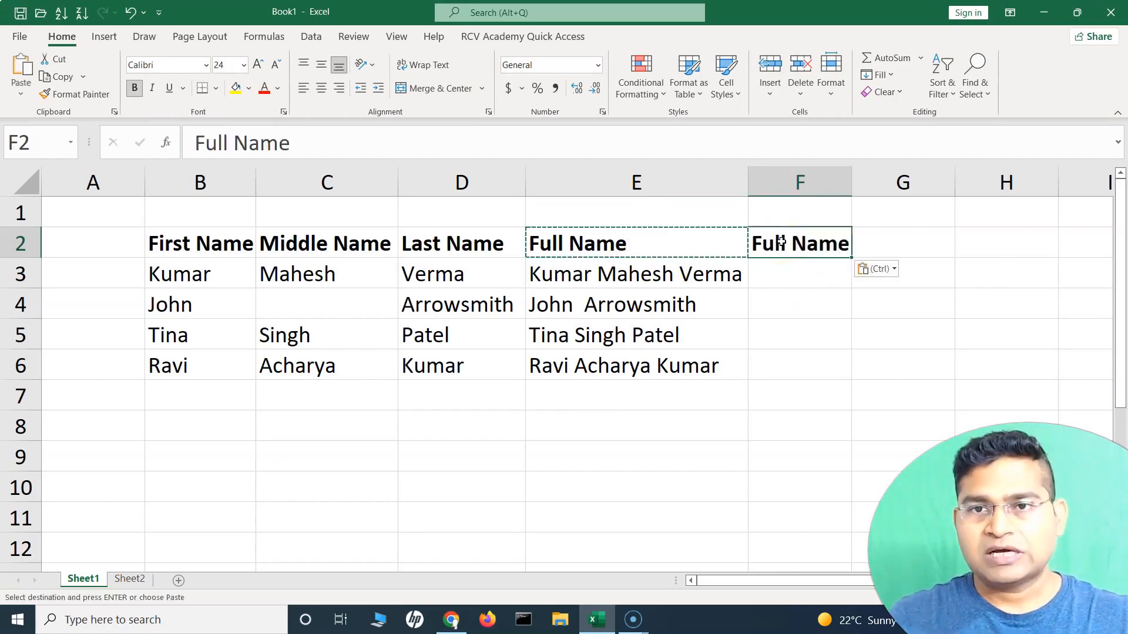
# Enter =CONCAT(B3,C3,D3) in F3 and widen column F to fit the combined name
pyautogui.click(786, 273)
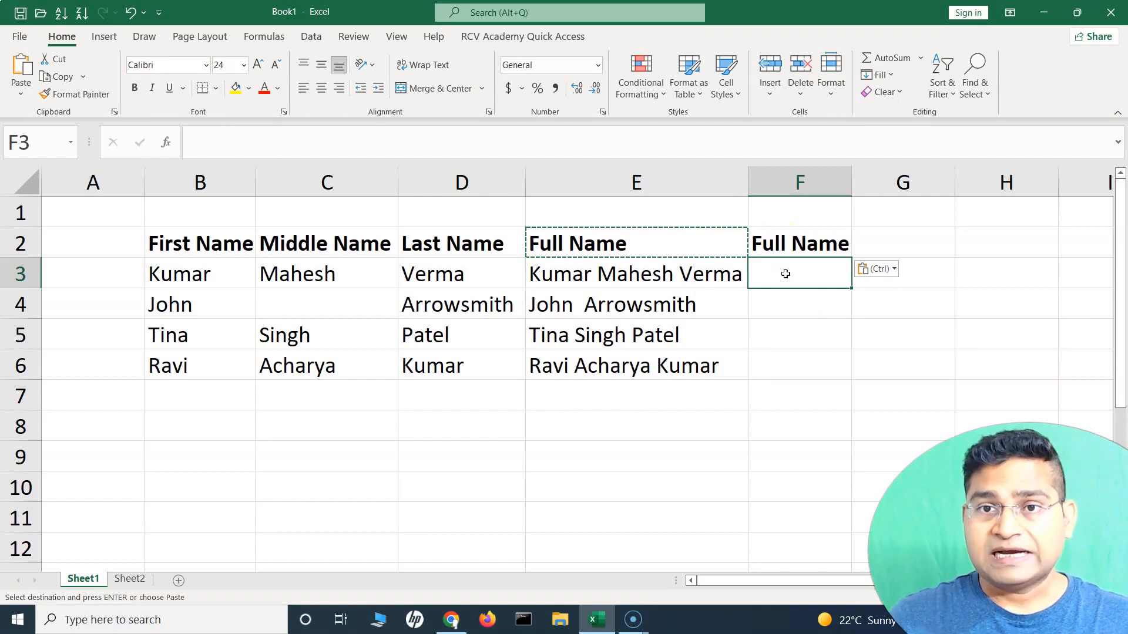
pyautogui.write('=')
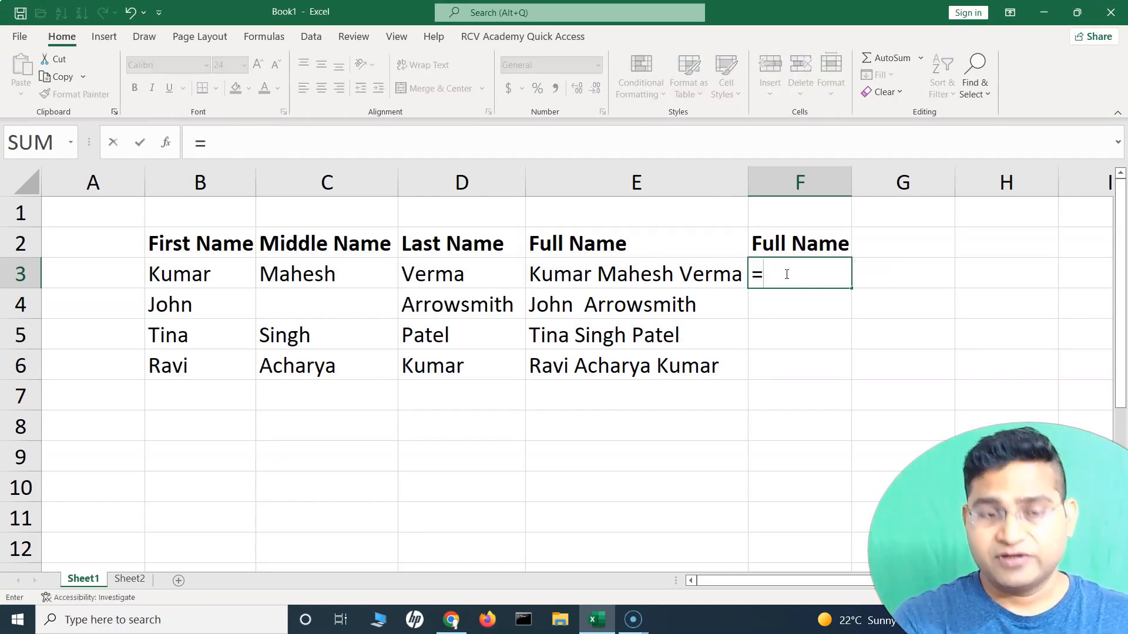
pyautogui.write('CON')
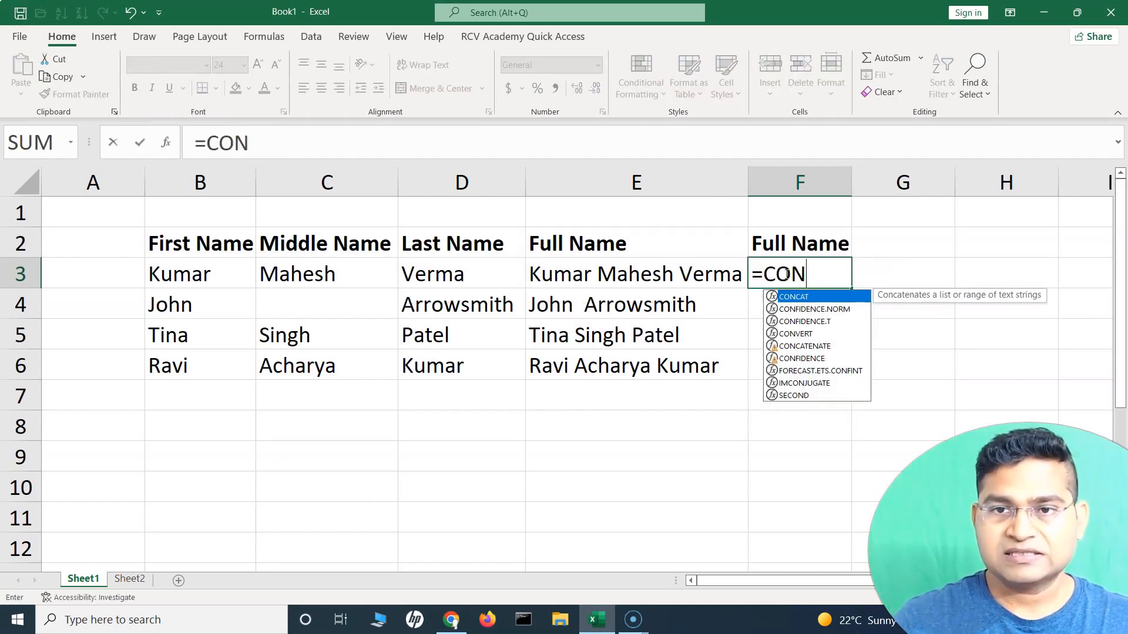
pyautogui.write('CAT(')
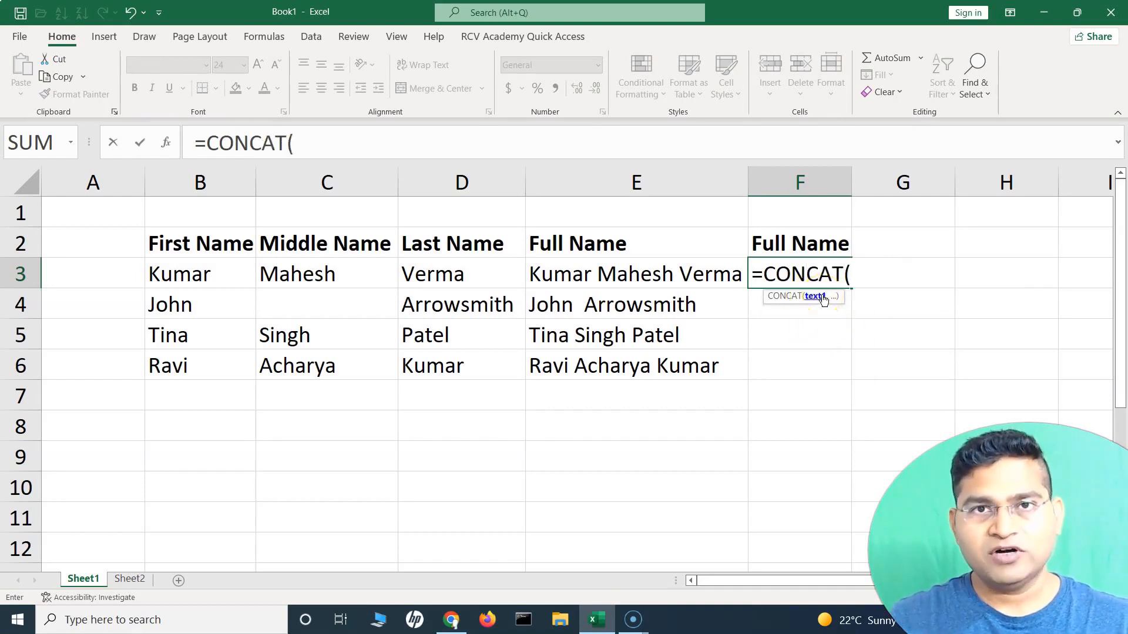
pyautogui.click(199, 271)
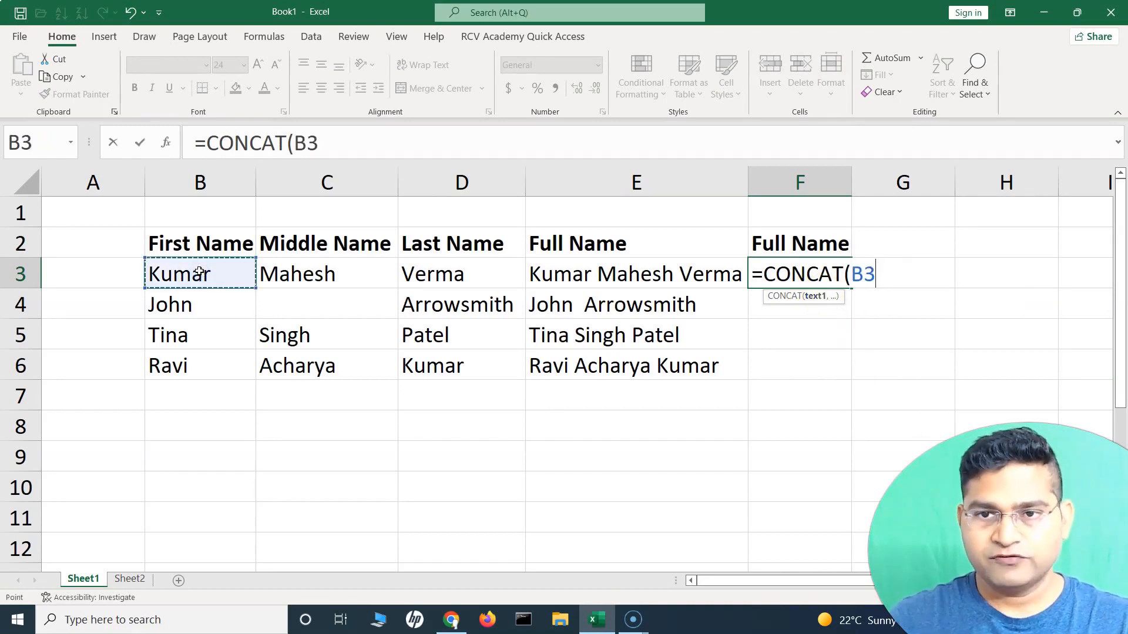
pyautogui.write(',')
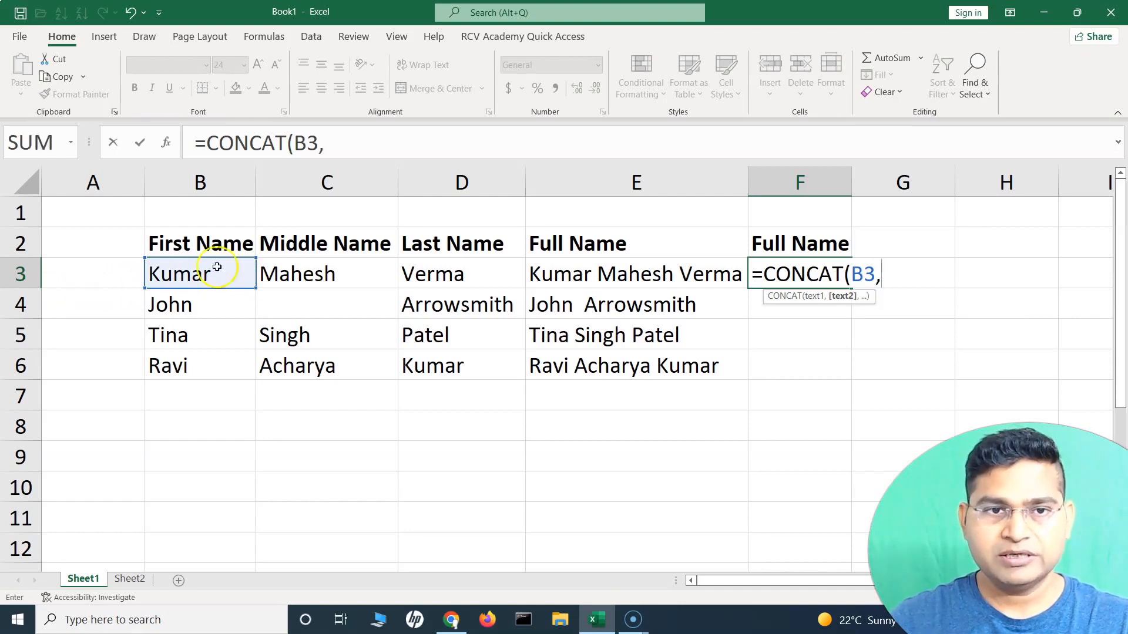
pyautogui.click(307, 265)
pyautogui.write(',')
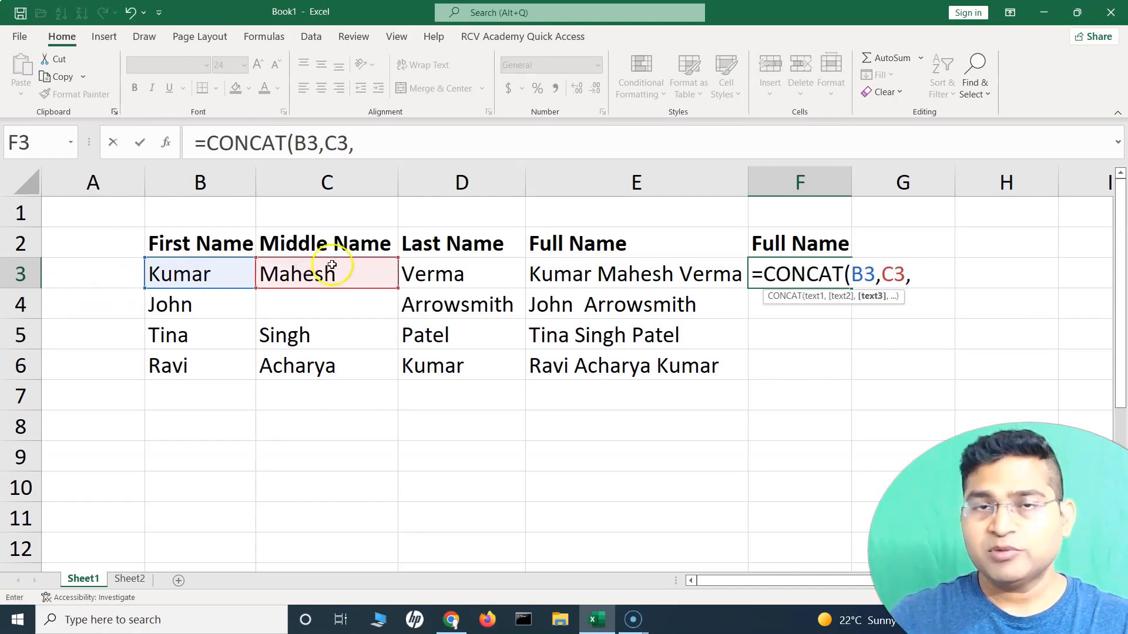
pyautogui.click(440, 276)
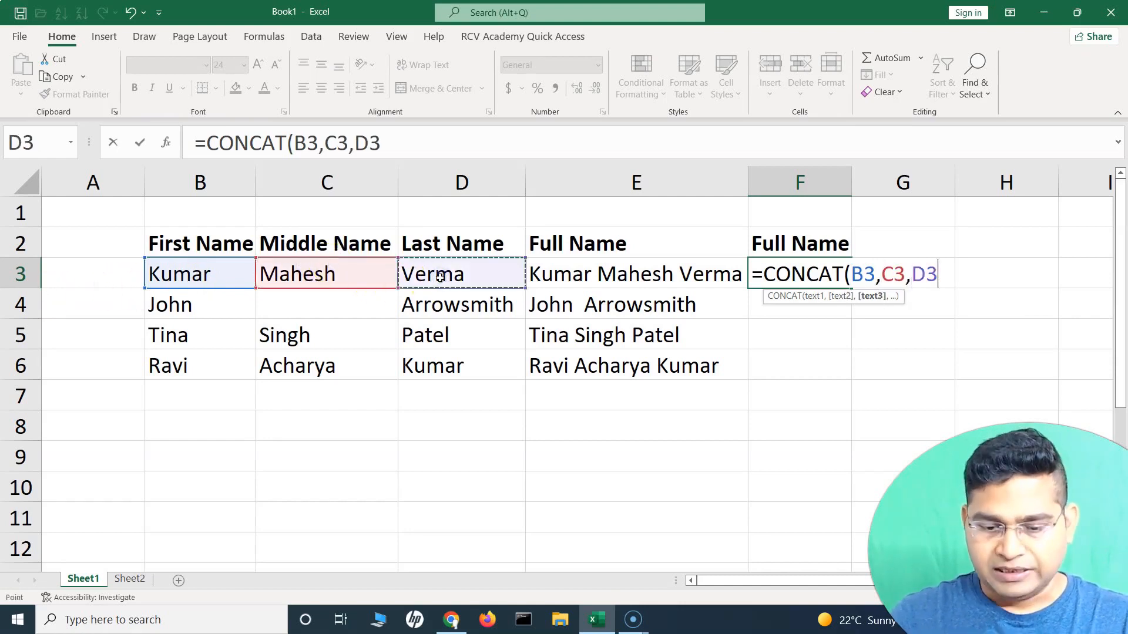
pyautogui.write(')')
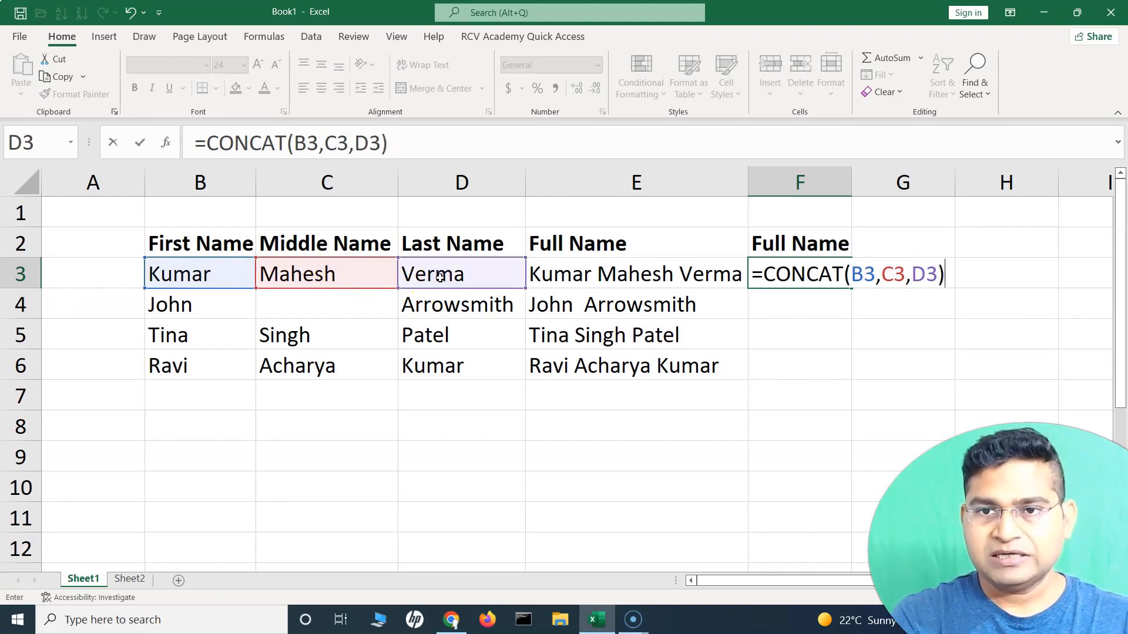
pyautogui.press('Return')
pyautogui.moveTo(852, 182); pyautogui.dragTo(995, 199)
# Edit the CONCAT formula in F3 to add a quoted space " " as an argument between B3 and C3
pyautogui.click(800, 277)
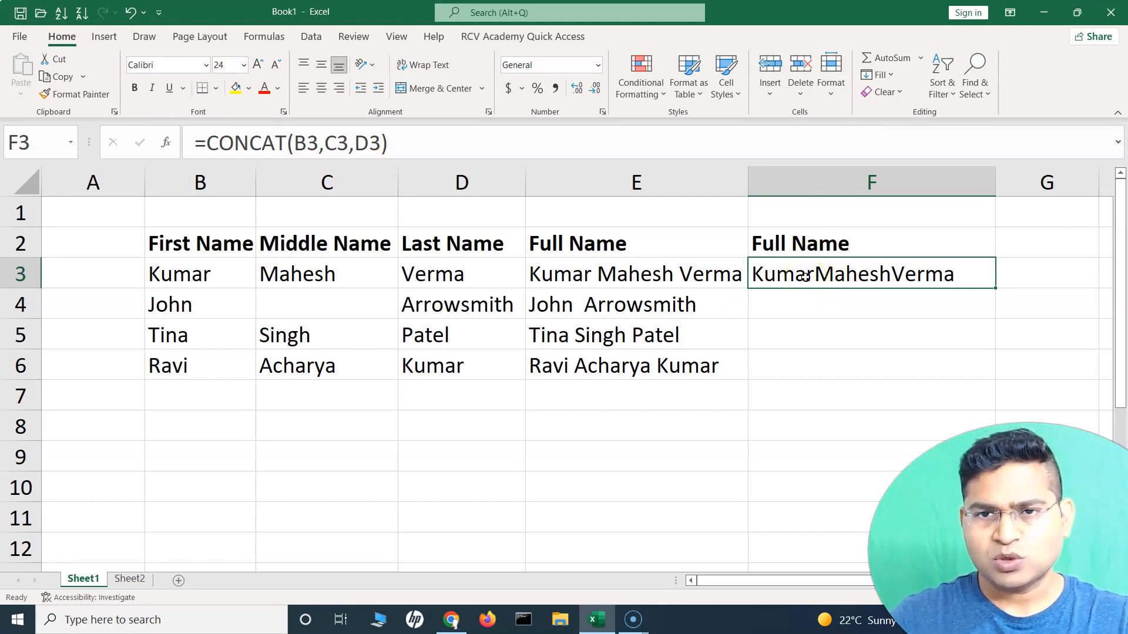
pyautogui.click(331, 143)
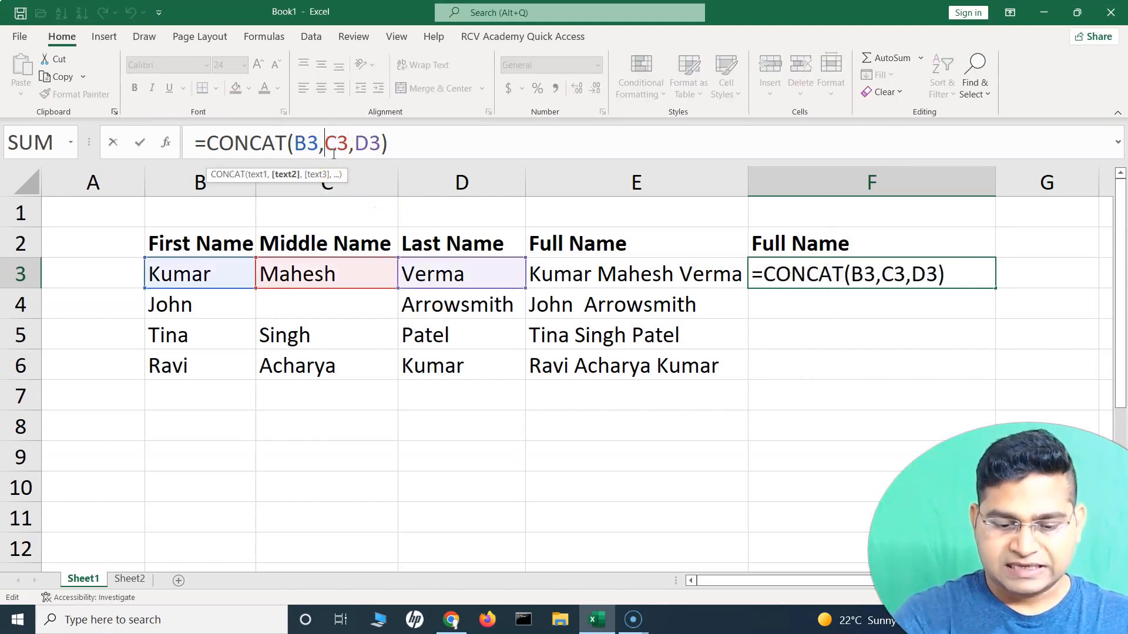
pyautogui.write(',')
pyautogui.press('Left')
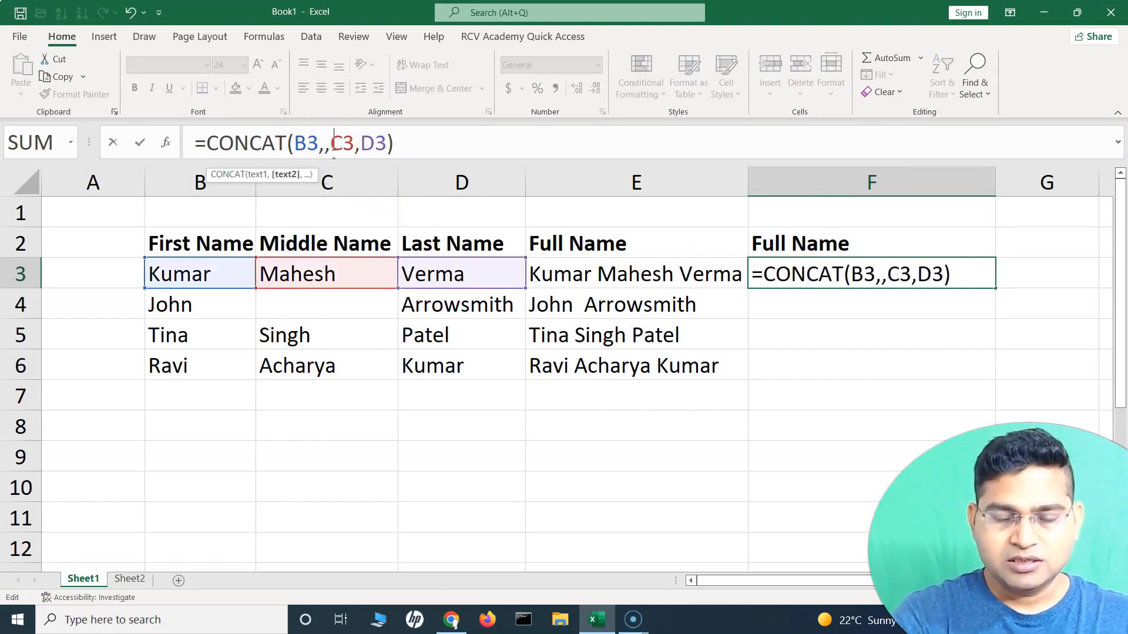
pyautogui.write('""')
# Add another " " argument between C3 and D3, completing =CONCAT(B3," ",C3," ",D3) in F3
pyautogui.press('Right')
pyautogui.press('Right')
pyautogui.press('Right')
pyautogui.press('Right')
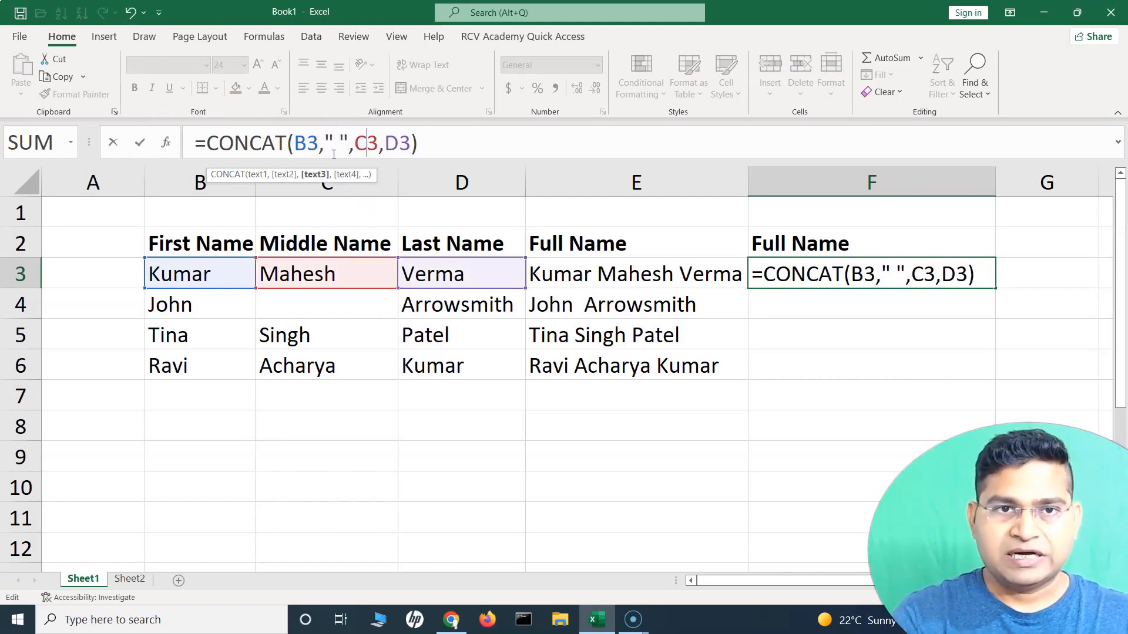
pyautogui.write(',')
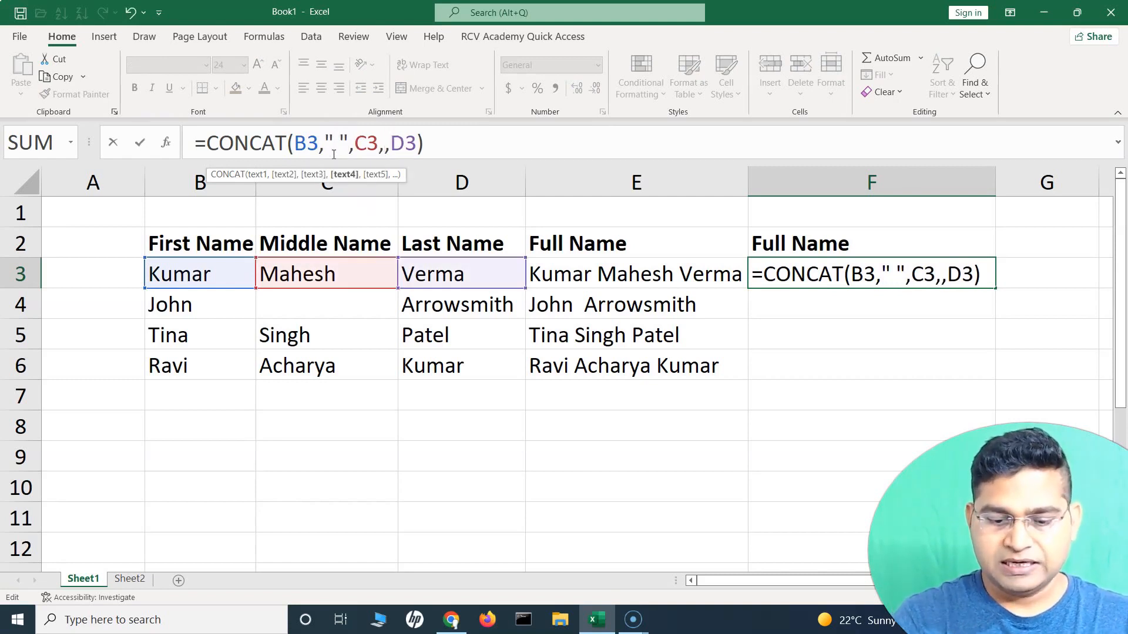
pyautogui.write('""')
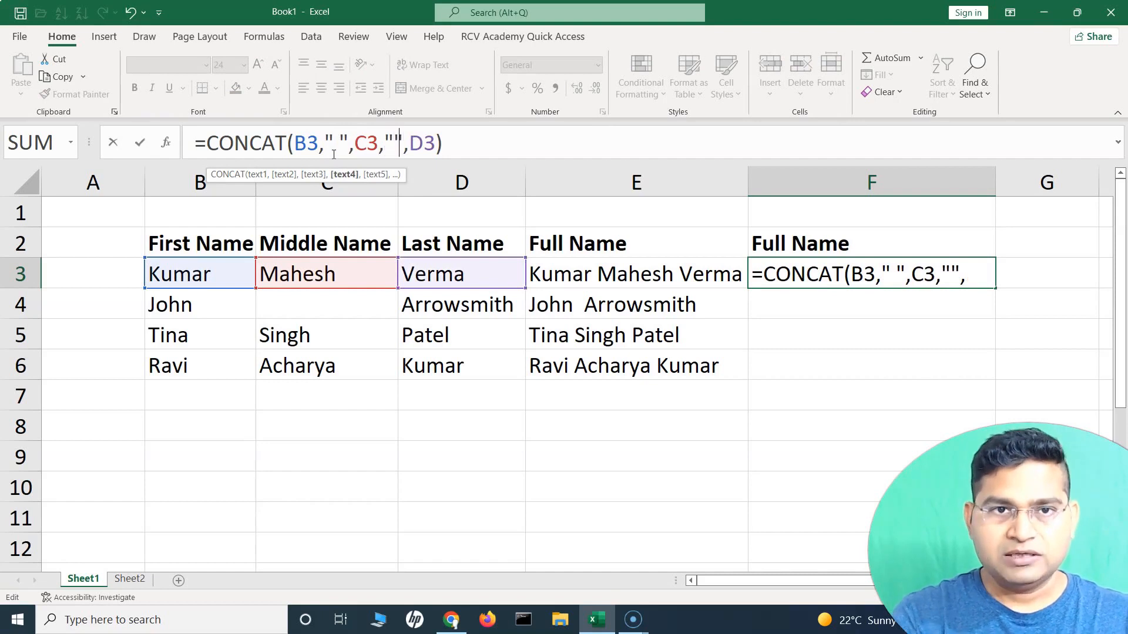
pyautogui.press('Left')
pyautogui.press('Return')
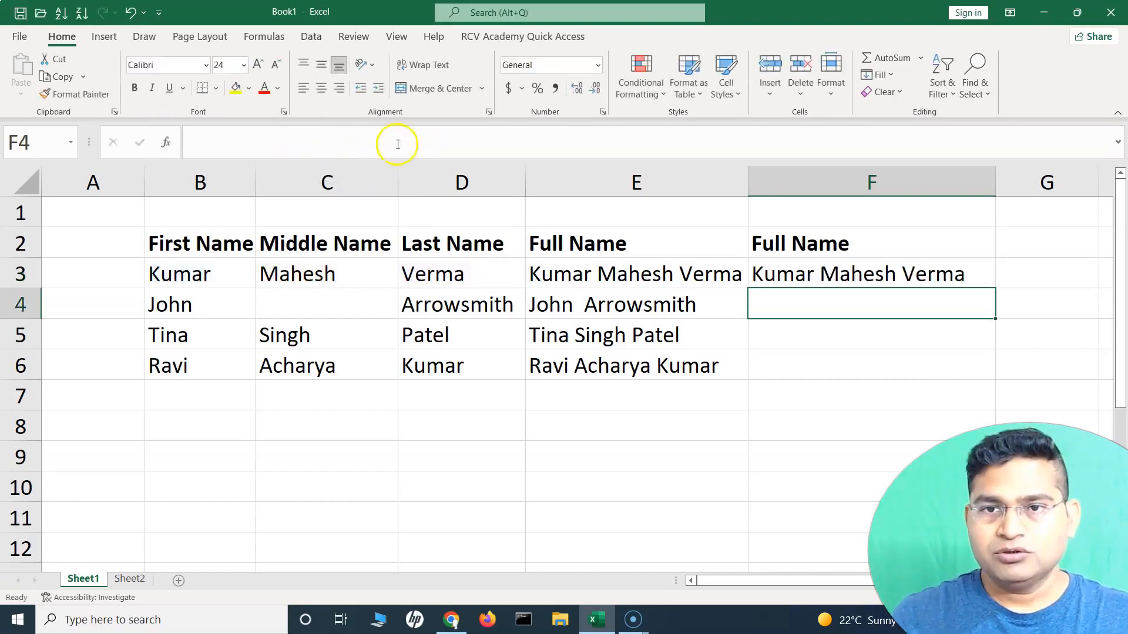
# Clear the CONCAT formula from F3
pyautogui.click(916, 277)
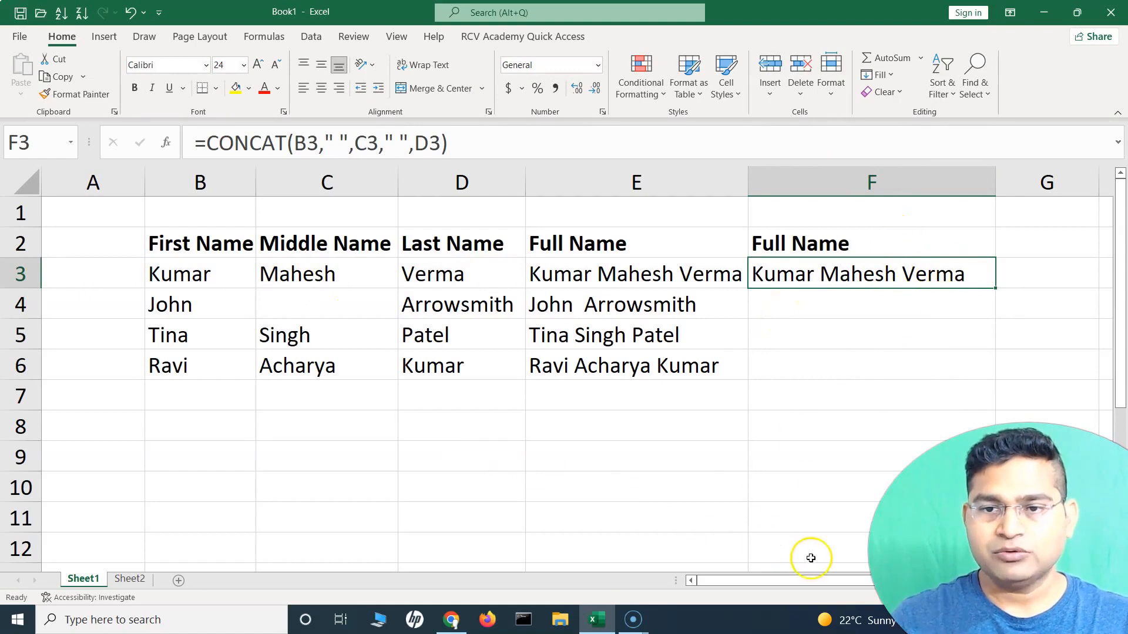
pyautogui.moveTo(820, 581); pyautogui.dragTo(875, 581)
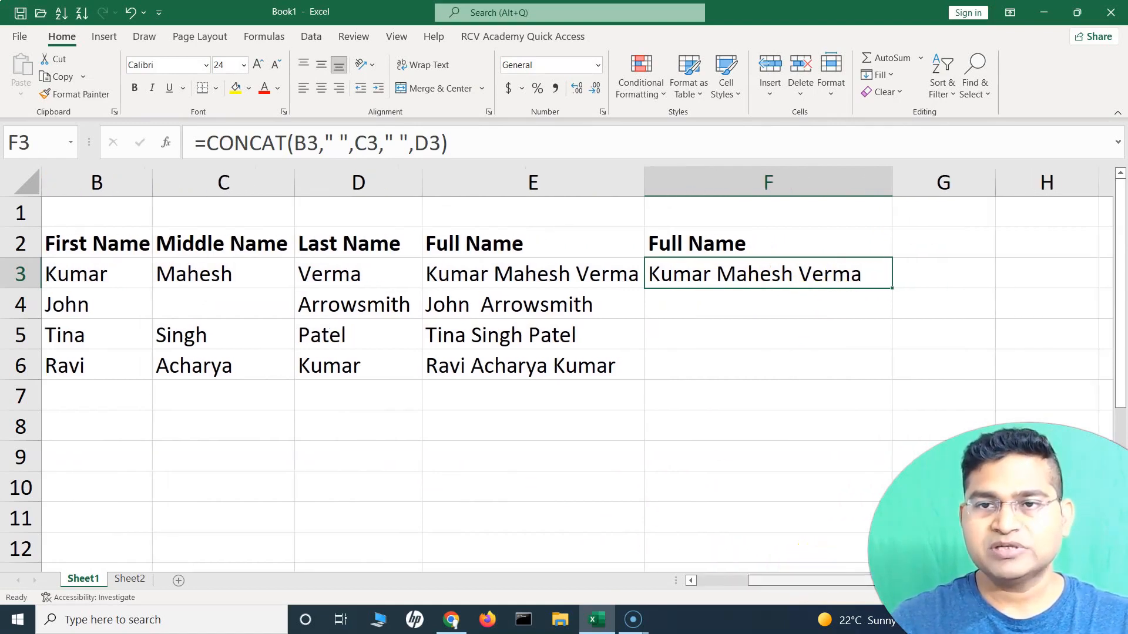
pyautogui.press('Delete')
pyautogui.click(714, 273)
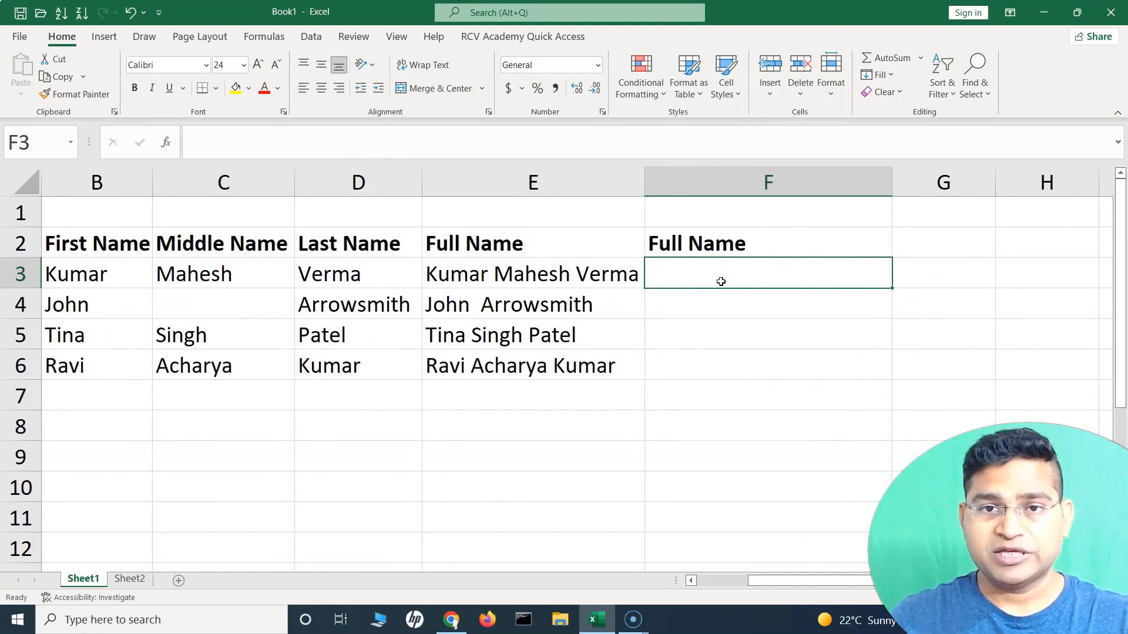
pyautogui.click(118, 273)
pyautogui.click(204, 272)
pyautogui.click(364, 273)
pyautogui.click(116, 275)
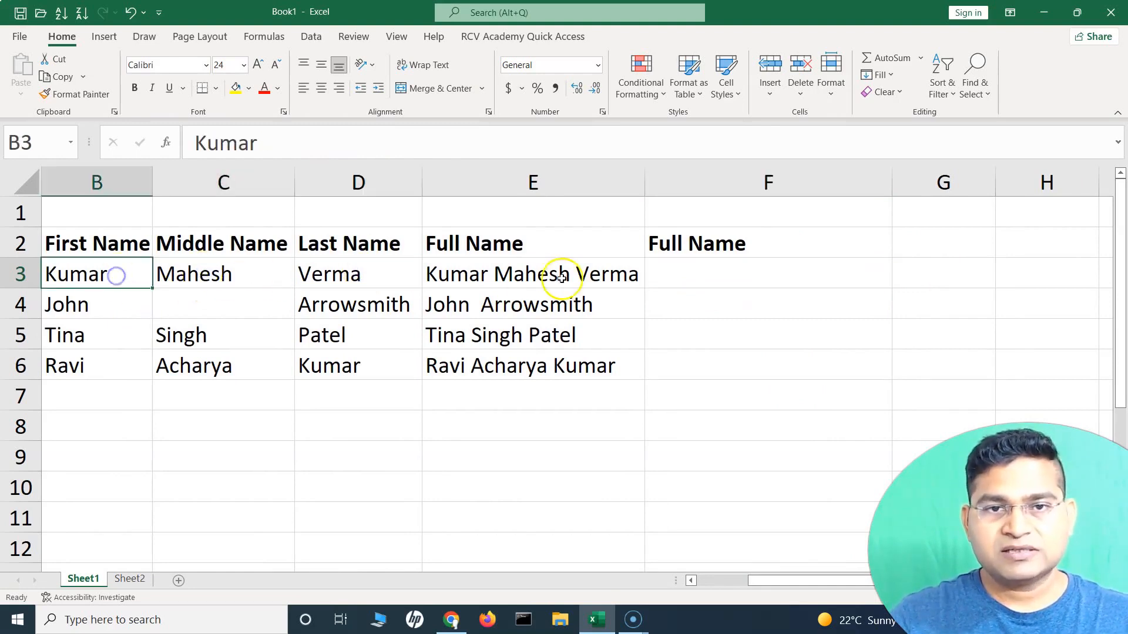
# Enter =B3&"" in F3, joining the first name cell to a quoted string with the & operator
pyautogui.click(727, 274)
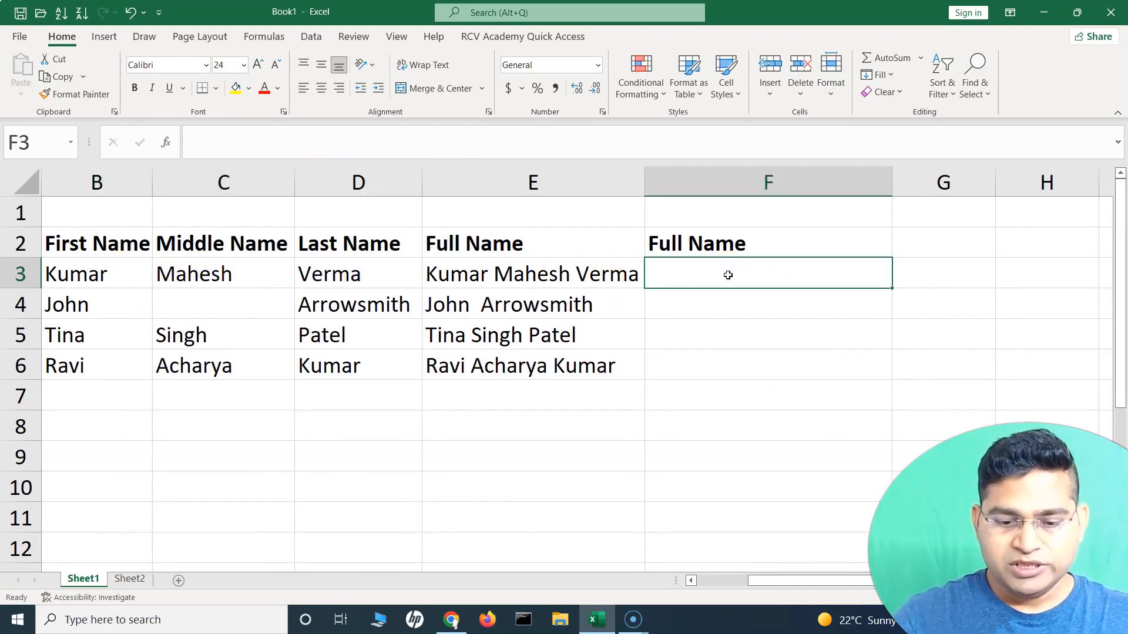
pyautogui.write('=')
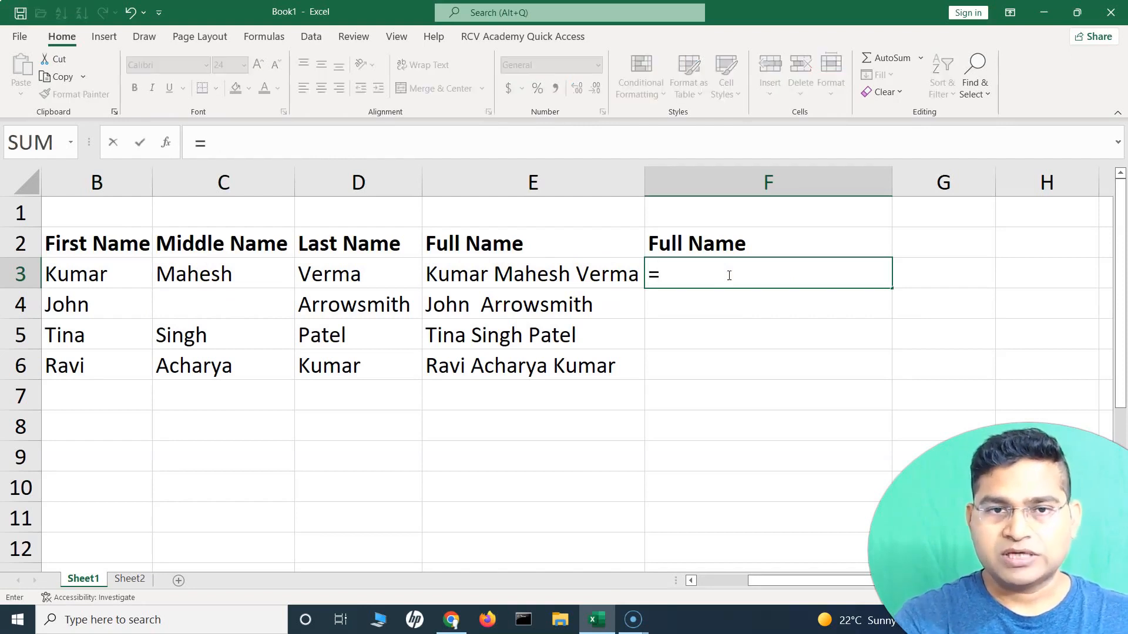
pyautogui.click(112, 272)
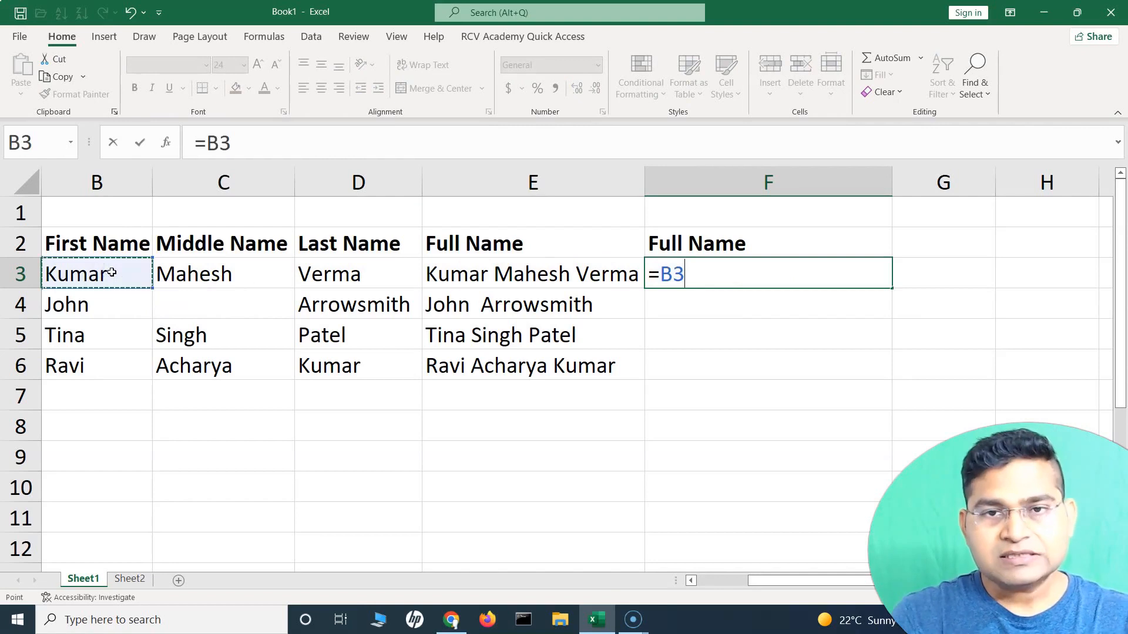
pyautogui.write('&')
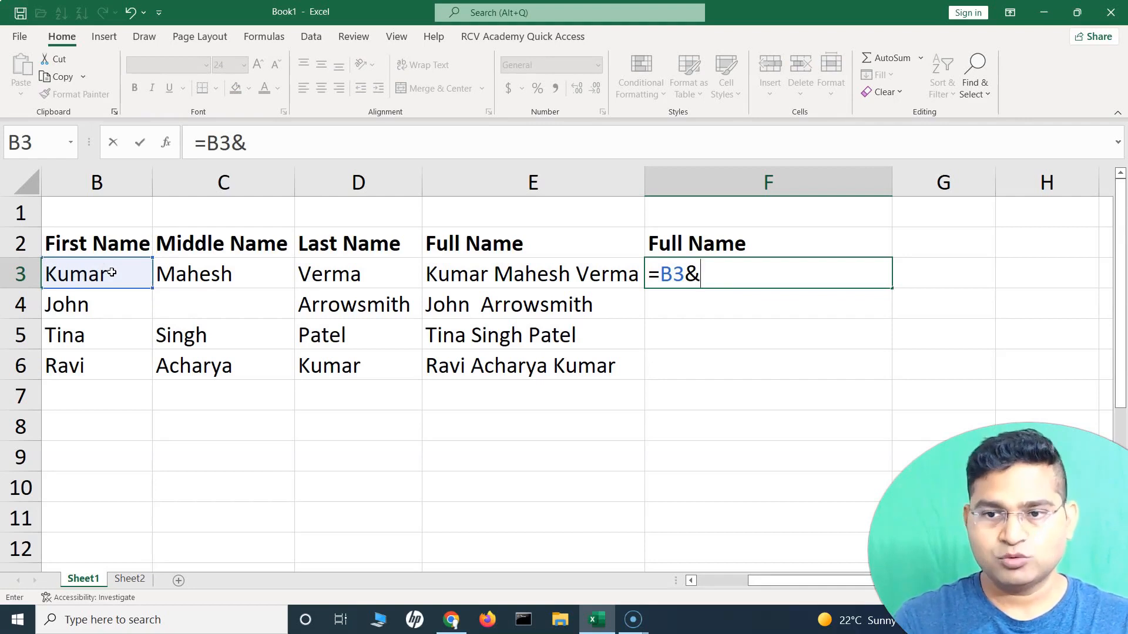
pyautogui.write('""')
pyautogui.hotkey('ctrl', 'Return')
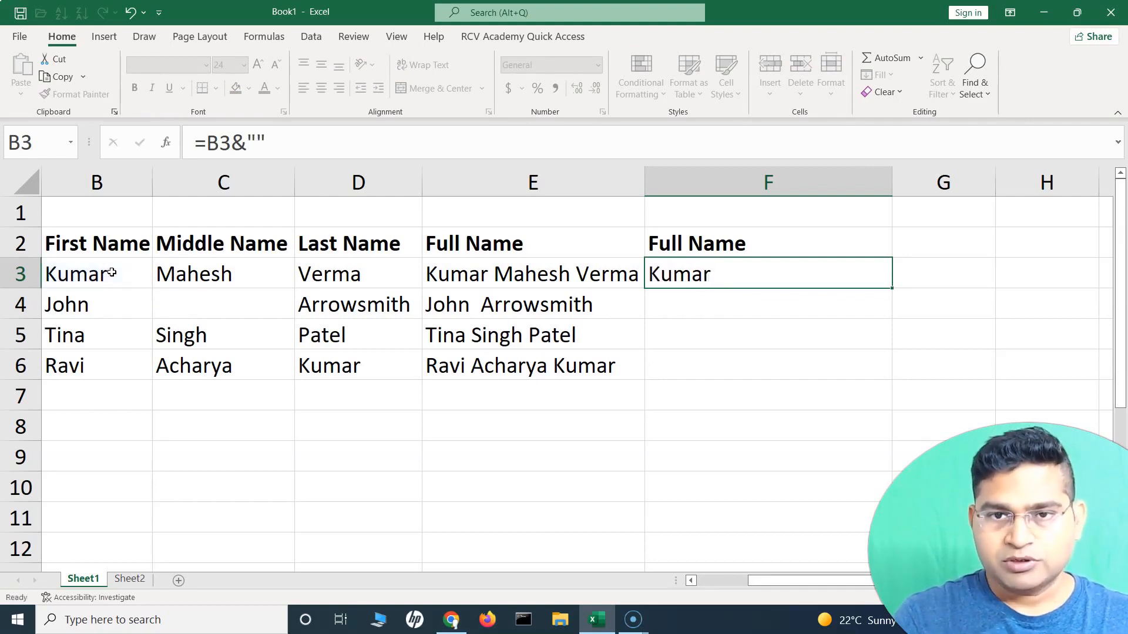
pyautogui.press('Left')
pyautogui.press('Right')
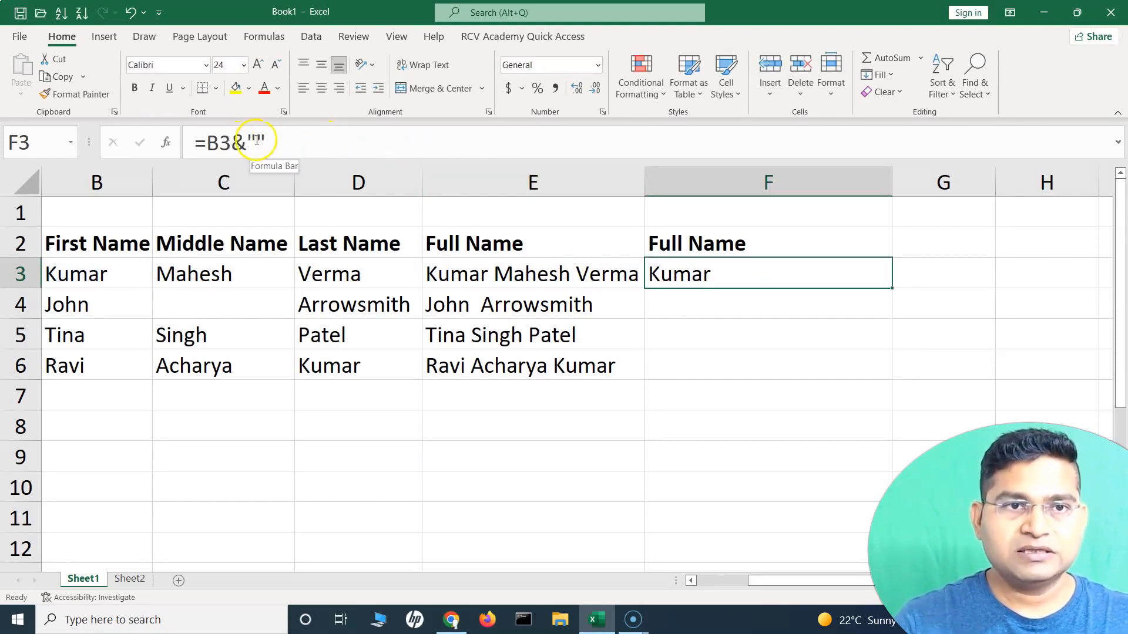
# Put a space inside the quotes in F3 and extend the formula to =B3&" "&C3&" "&D3
pyautogui.click(256, 142)
pyautogui.click(295, 139)
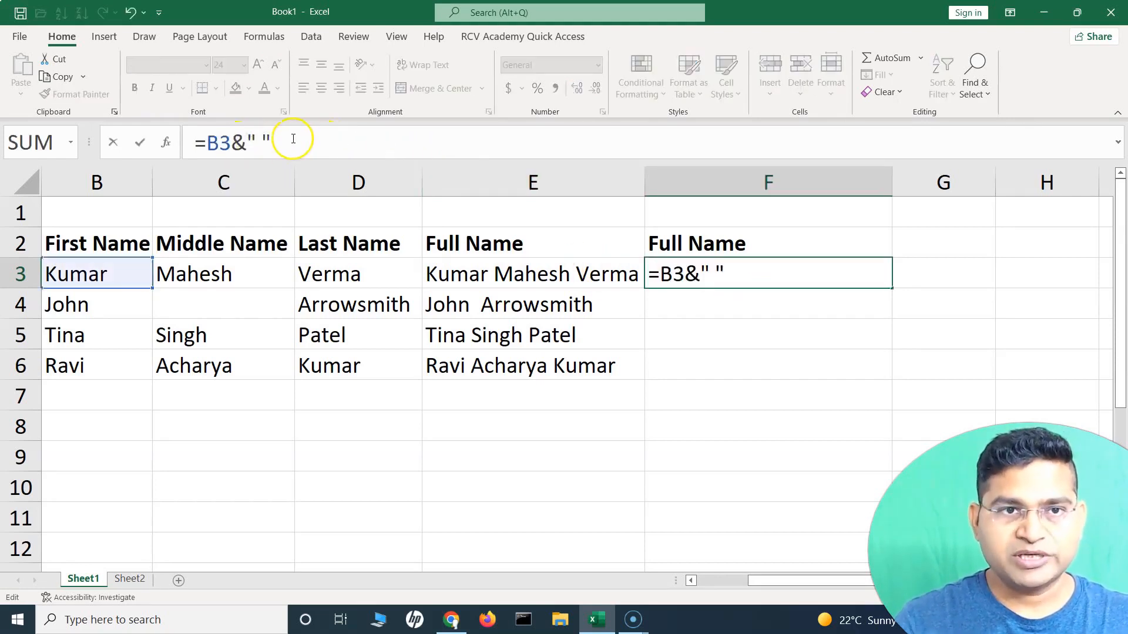
pyautogui.write('&')
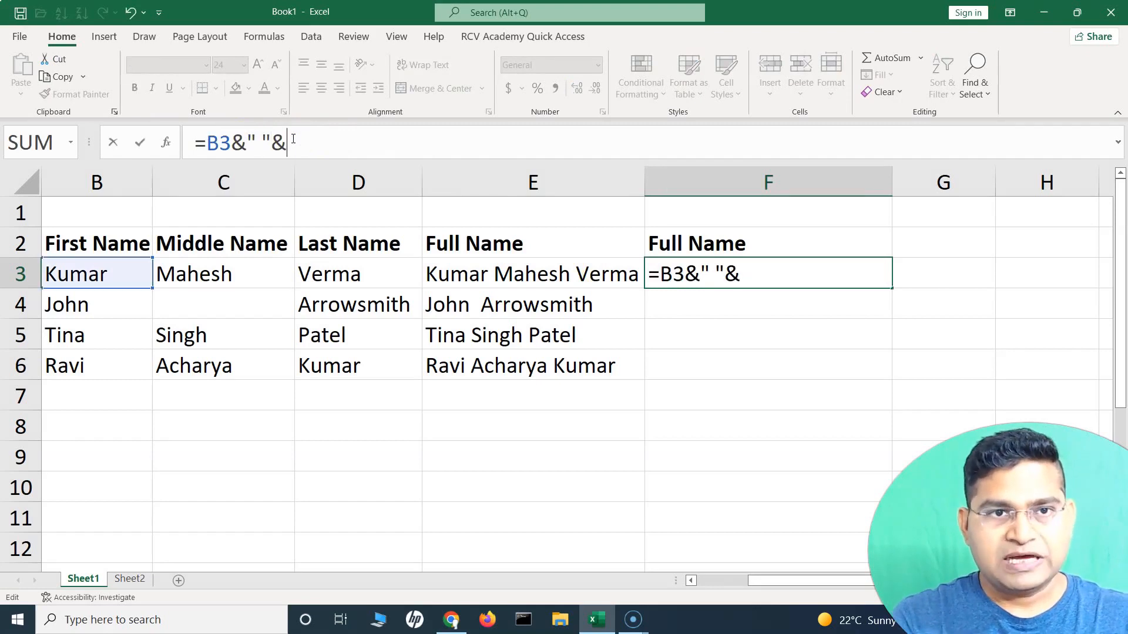
pyautogui.click(207, 280)
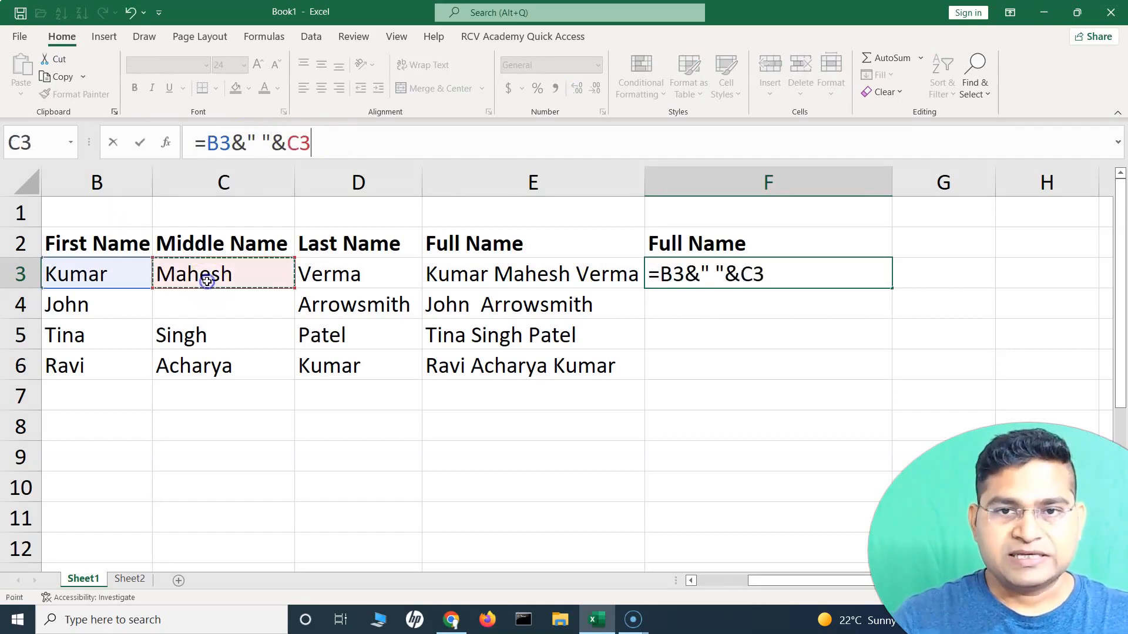
pyautogui.click(767, 275)
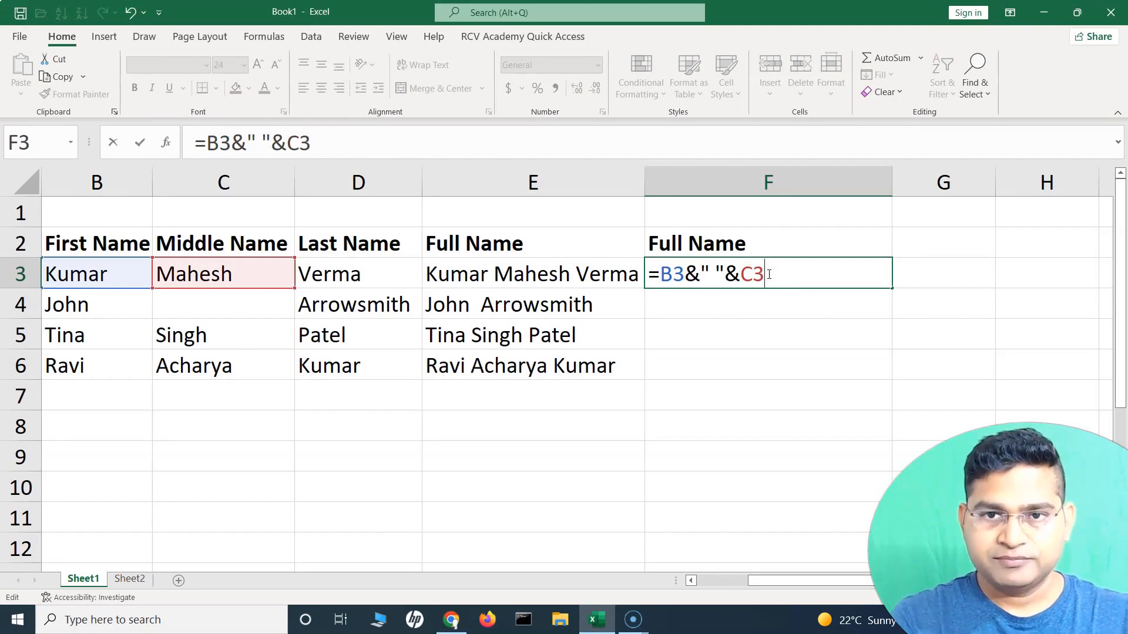
pyautogui.write('&""')
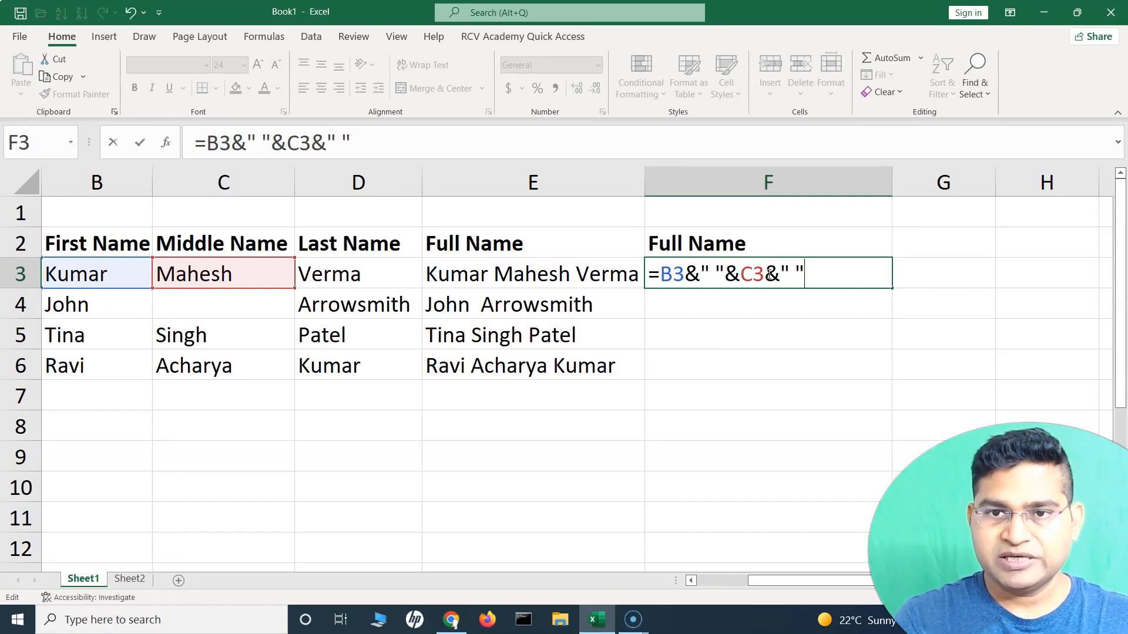
pyautogui.write(' &')
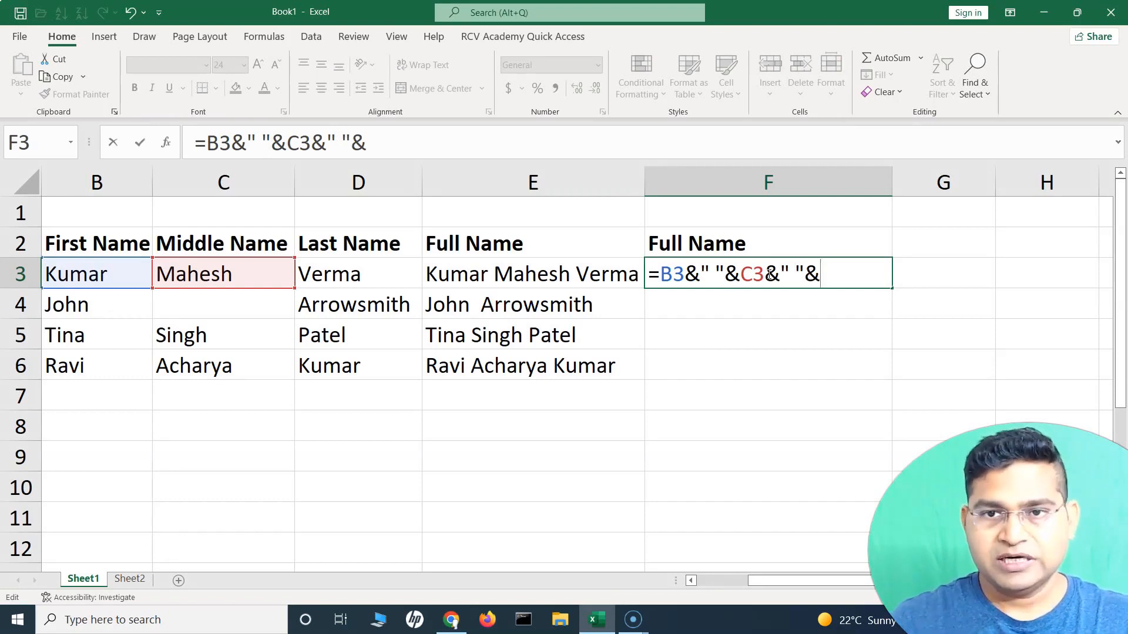
pyautogui.click(346, 274)
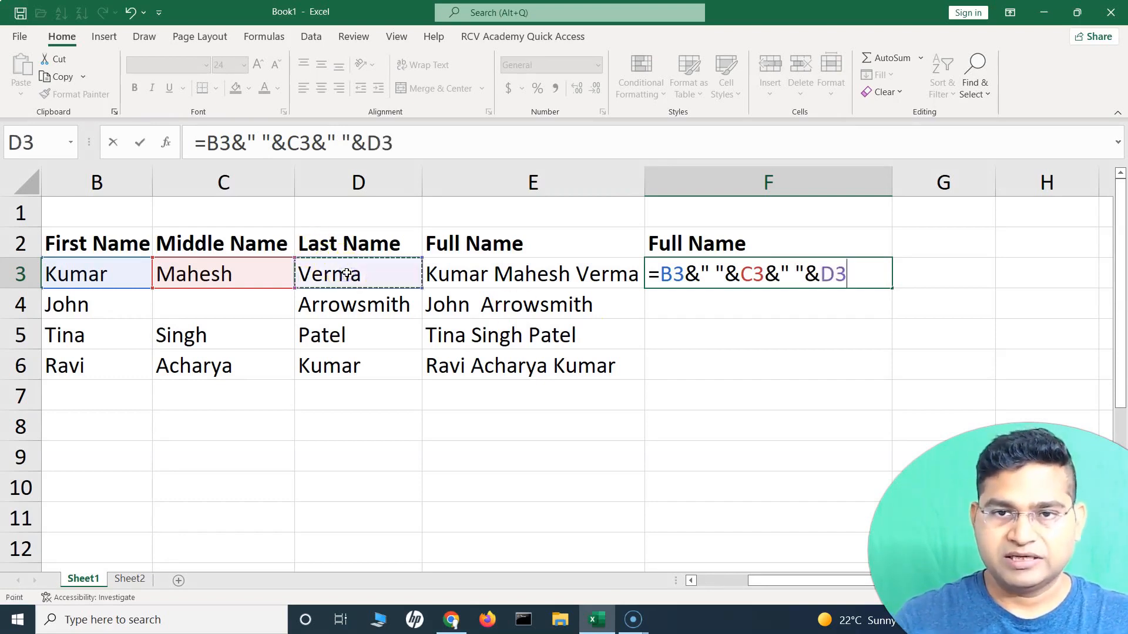
pyautogui.press('Return')
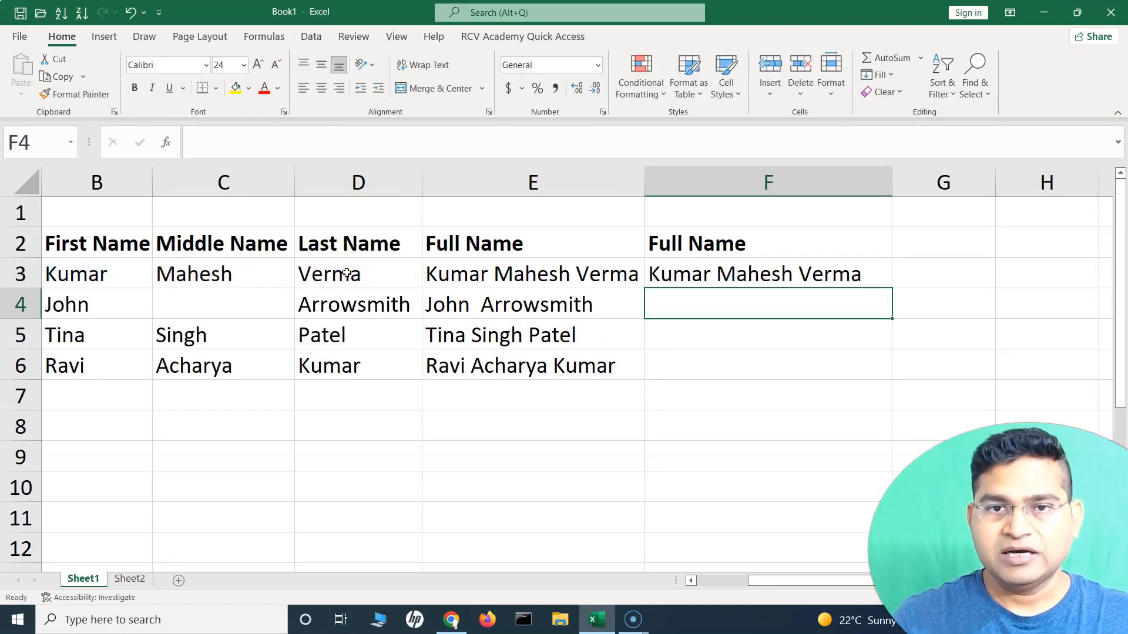
# Fill the & formula from F3 down through F6 and check the copied formulas in F4, F5 and F6
pyautogui.click(730, 273)
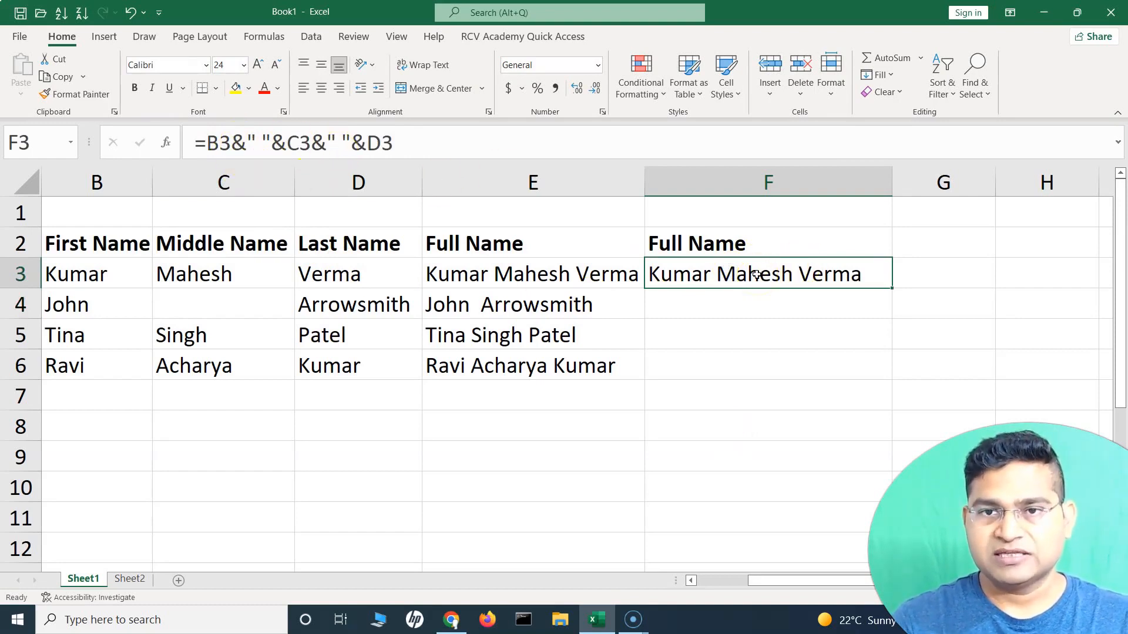
pyautogui.moveTo(891, 289); pyautogui.dragTo(891, 370)
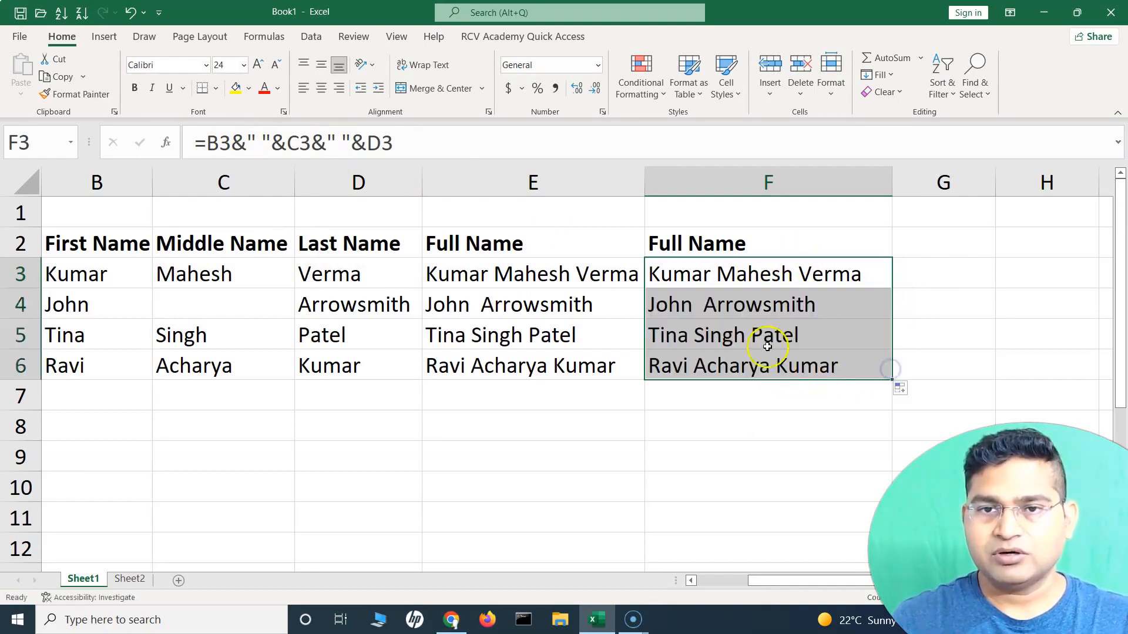
pyautogui.click(765, 305)
pyautogui.click(760, 334)
pyautogui.click(750, 376)
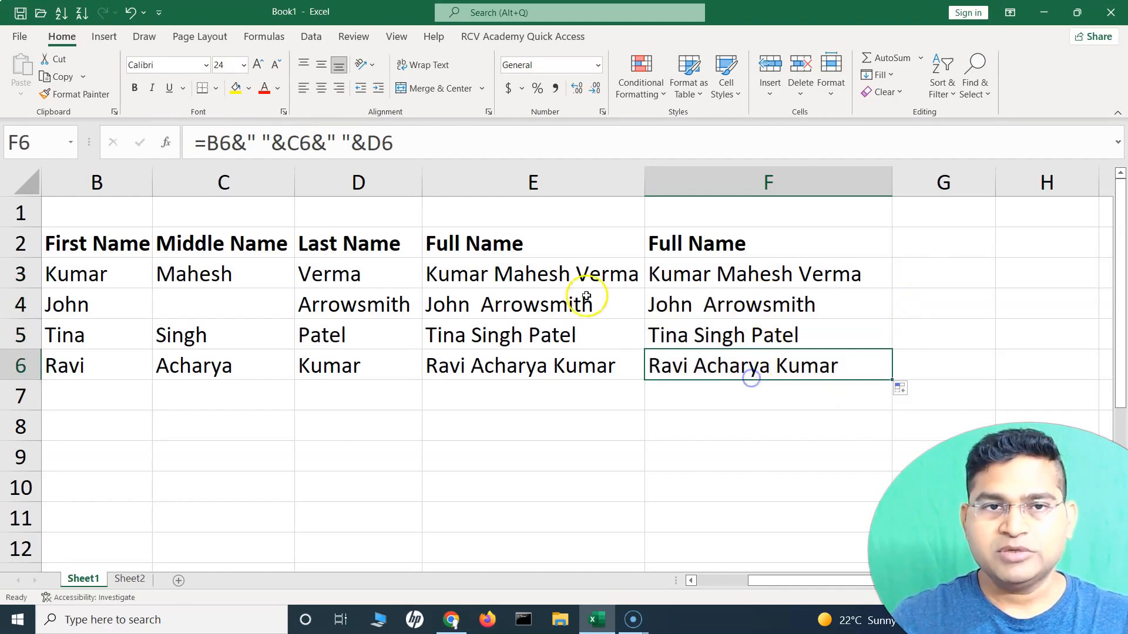
# Compare the CONCATENATE formula in E3 with the & operator formulas in F3 and F4
pyautogui.click(549, 274)
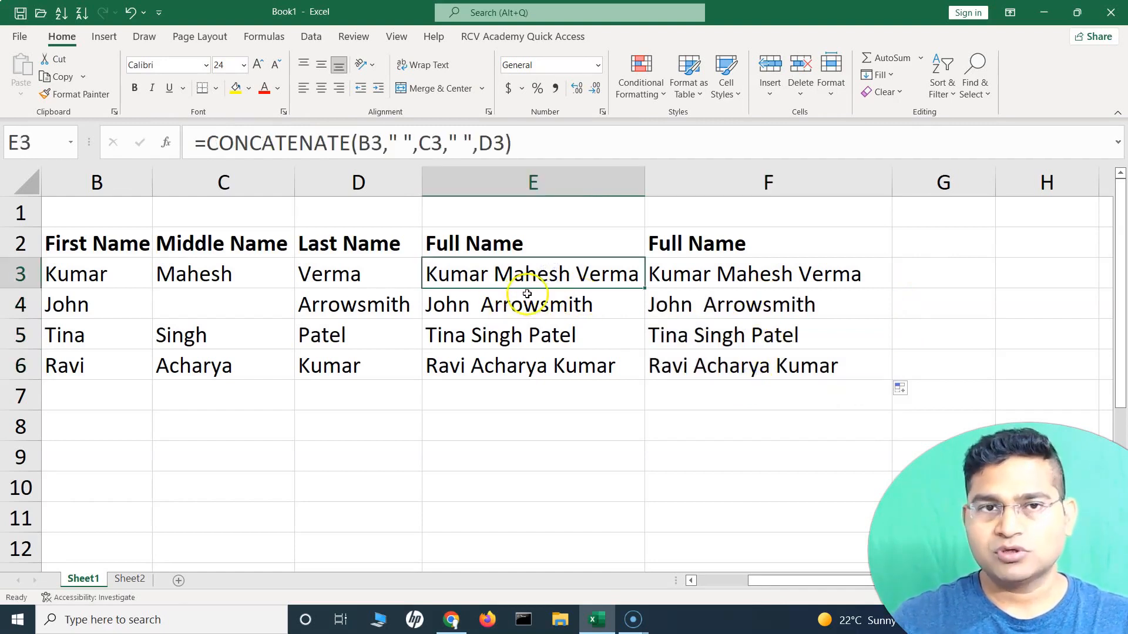
pyautogui.click(761, 275)
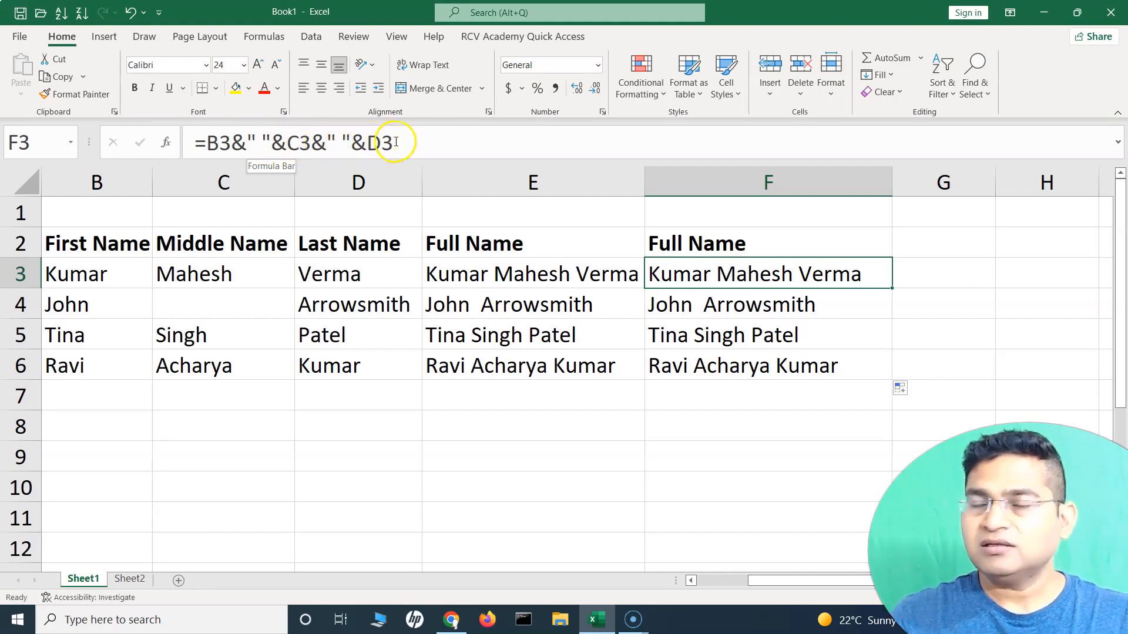
pyautogui.click(717, 298)
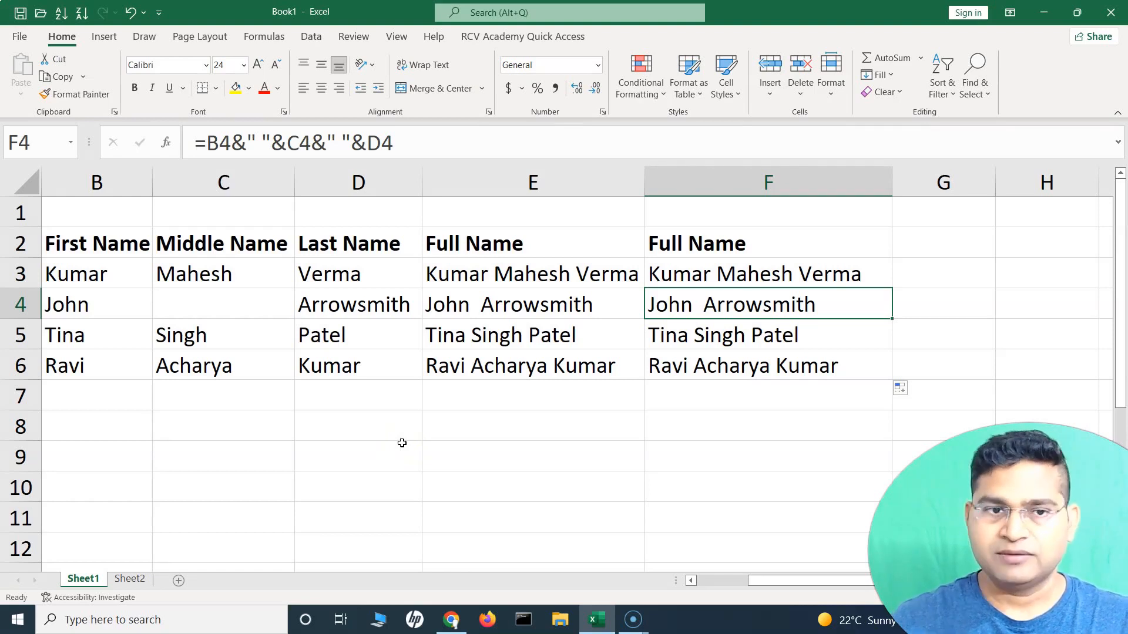
# On Sheet2, review the address parts in A3:E3 and start a CONCATENATE formula in F3 under Full Address
pyautogui.click(130, 579)
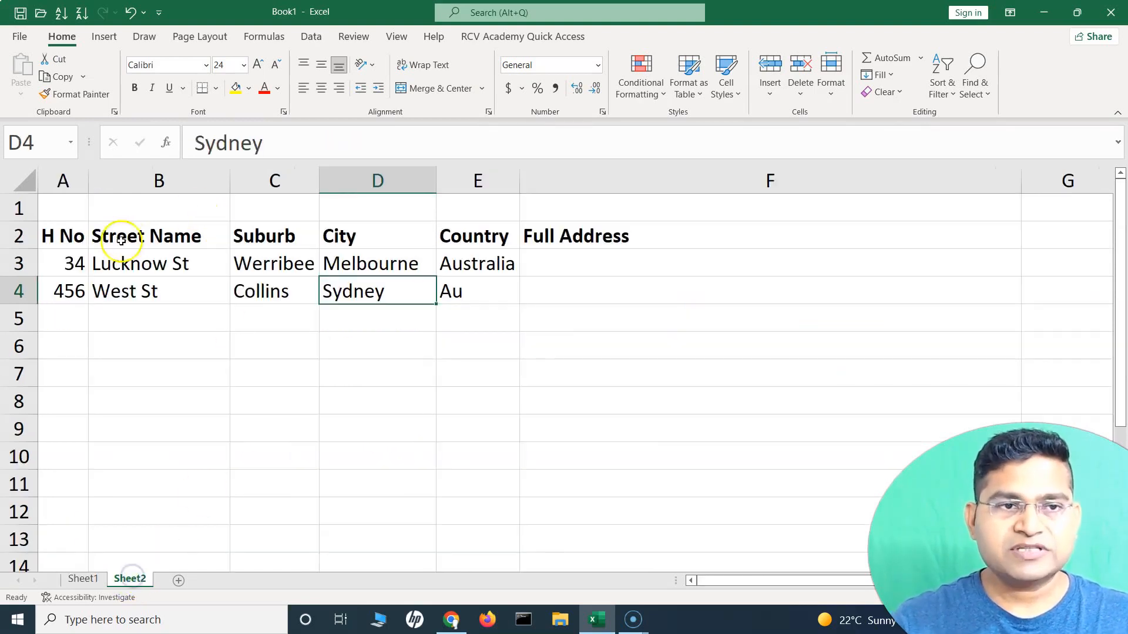
pyautogui.moveTo(75, 264); pyautogui.dragTo(471, 263)
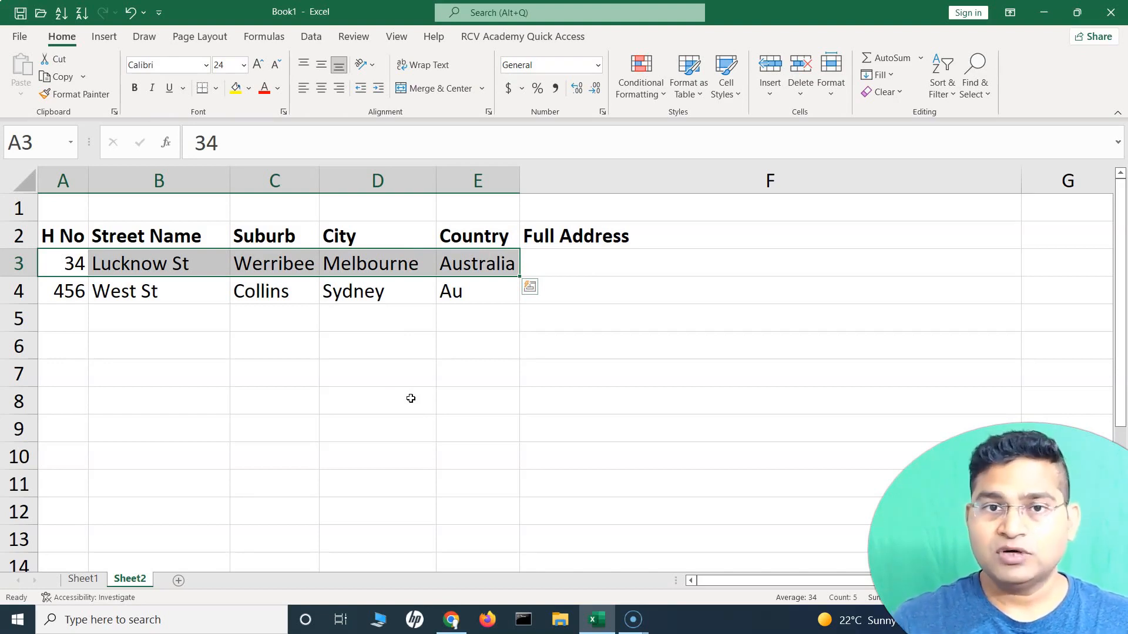
pyautogui.click(623, 264)
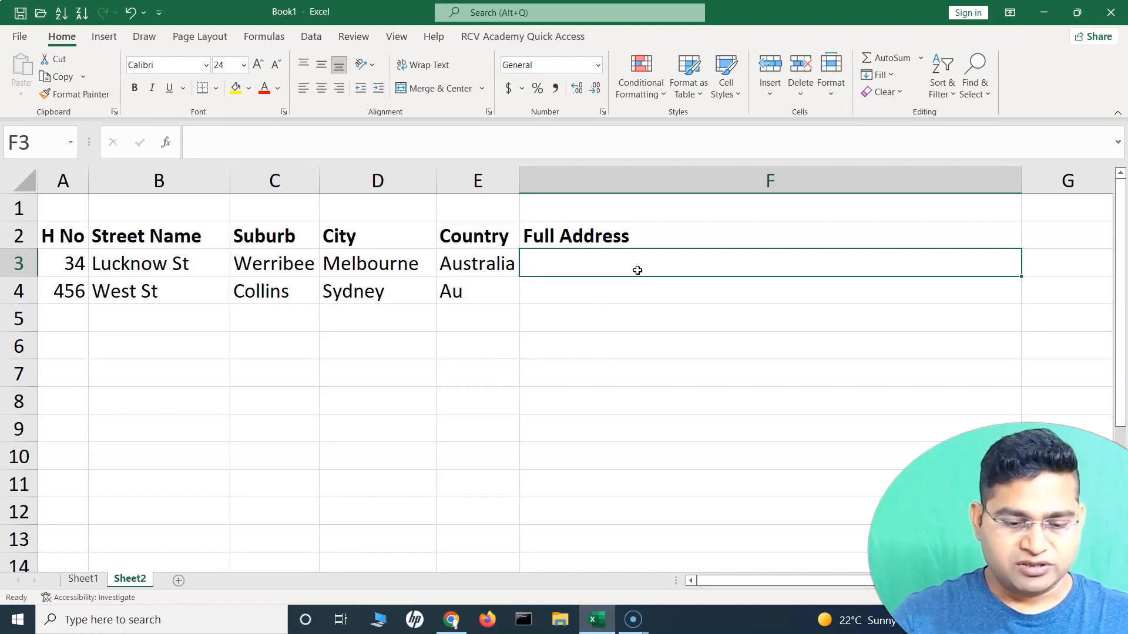
pyautogui.write('=')
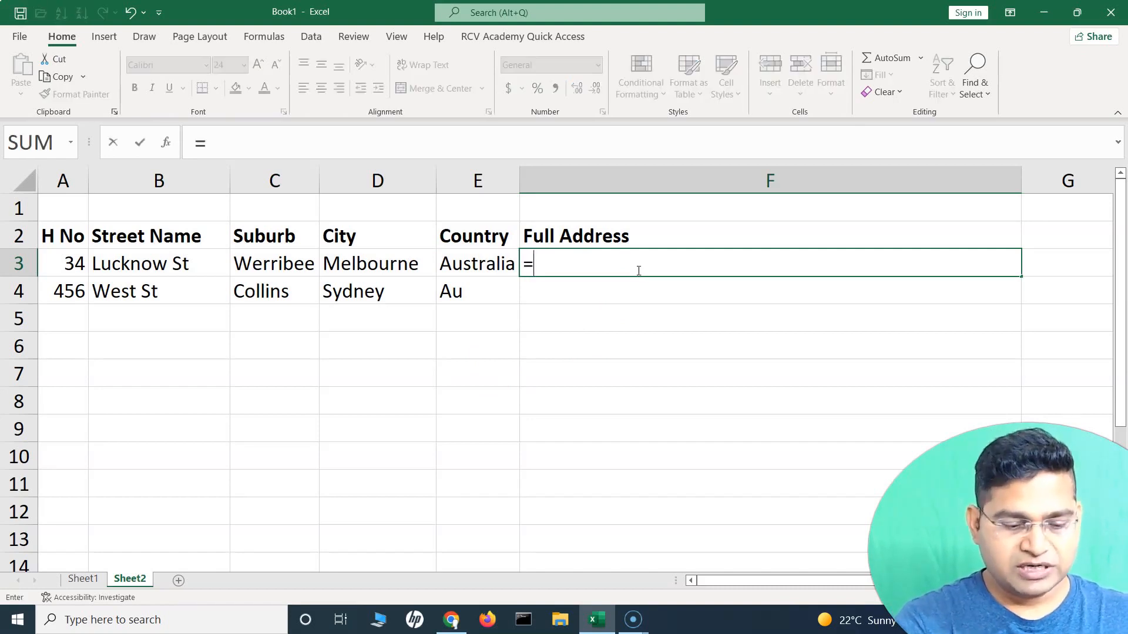
pyautogui.write('CON')
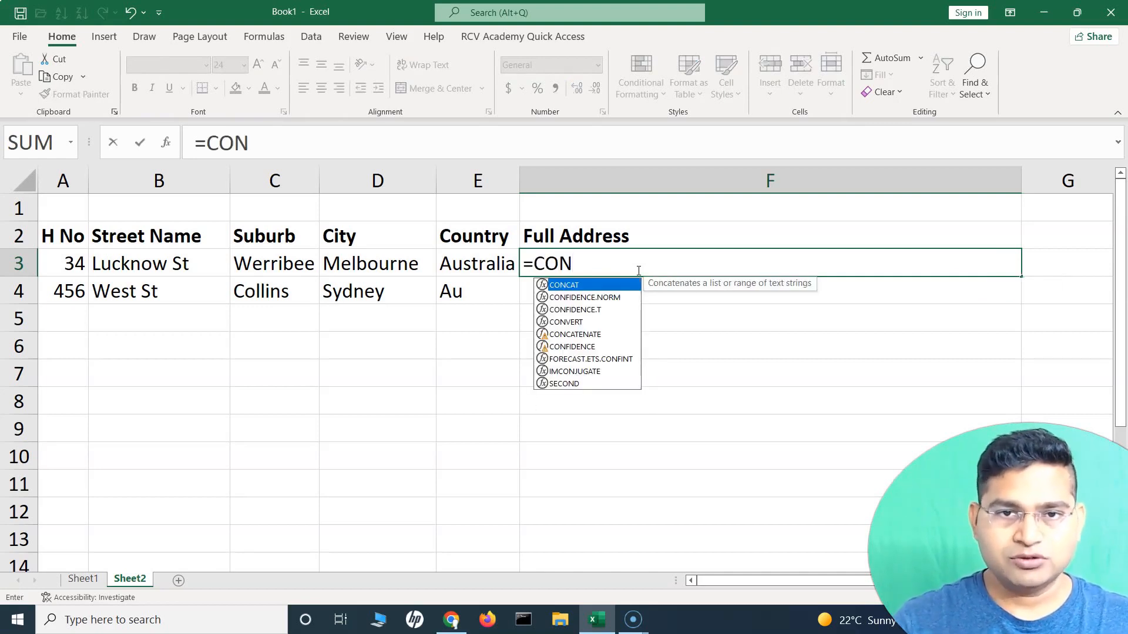
pyautogui.write('C')
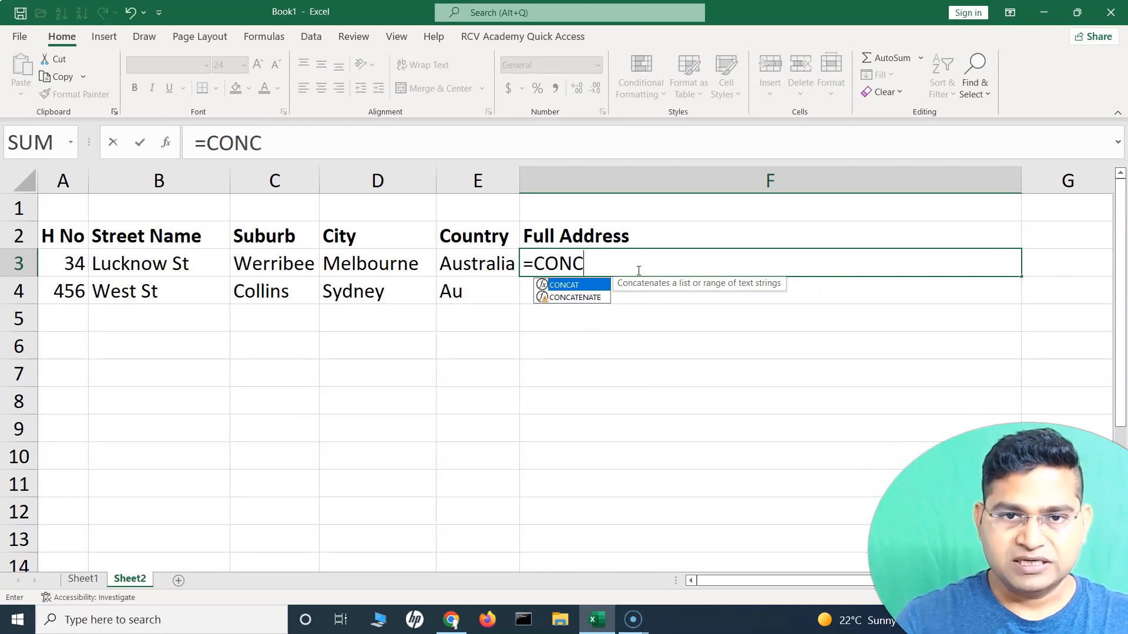
pyautogui.doubleClick(584, 297)
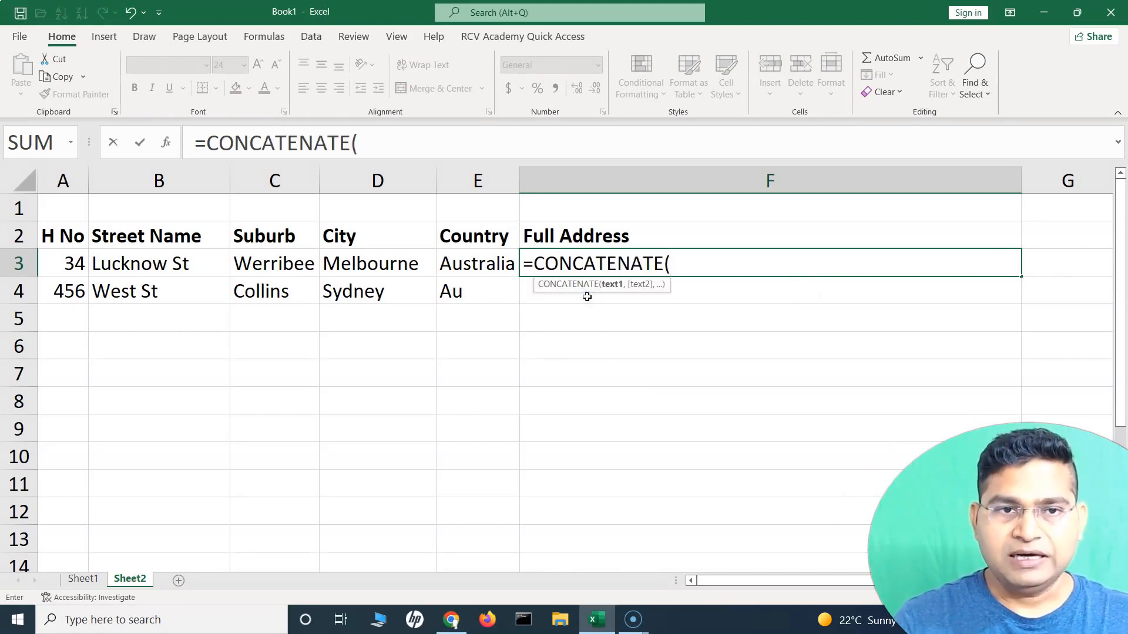
# Supply the address cells as arguments and enter =CONCATENATE(A3,B3,C3,D3,E3) in F3
pyautogui.click(73, 264)
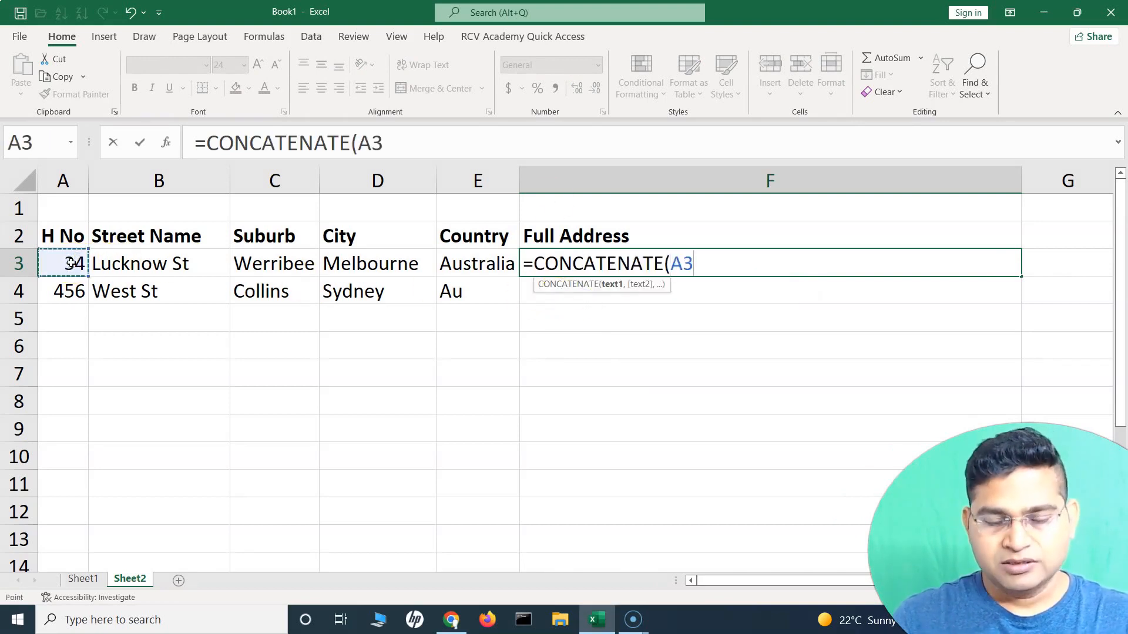
pyautogui.write(',')
pyautogui.click(132, 264)
pyautogui.write(',')
pyautogui.click(274, 263)
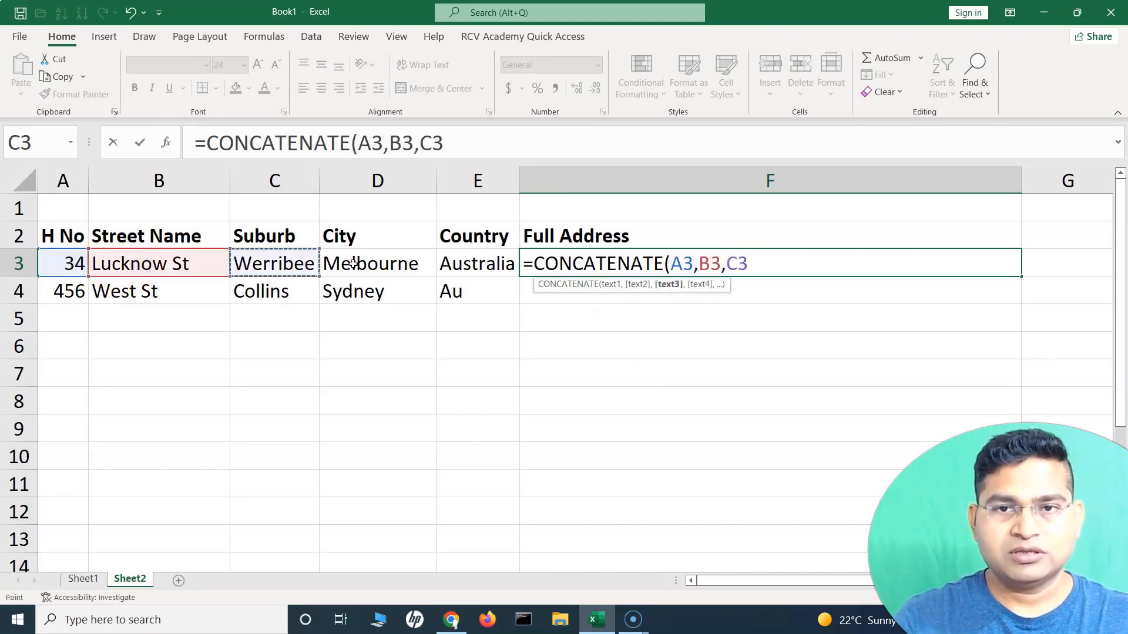
pyautogui.write(',')
pyautogui.click(354, 264)
pyautogui.write(',')
pyautogui.click(469, 264)
pyautogui.write(')')
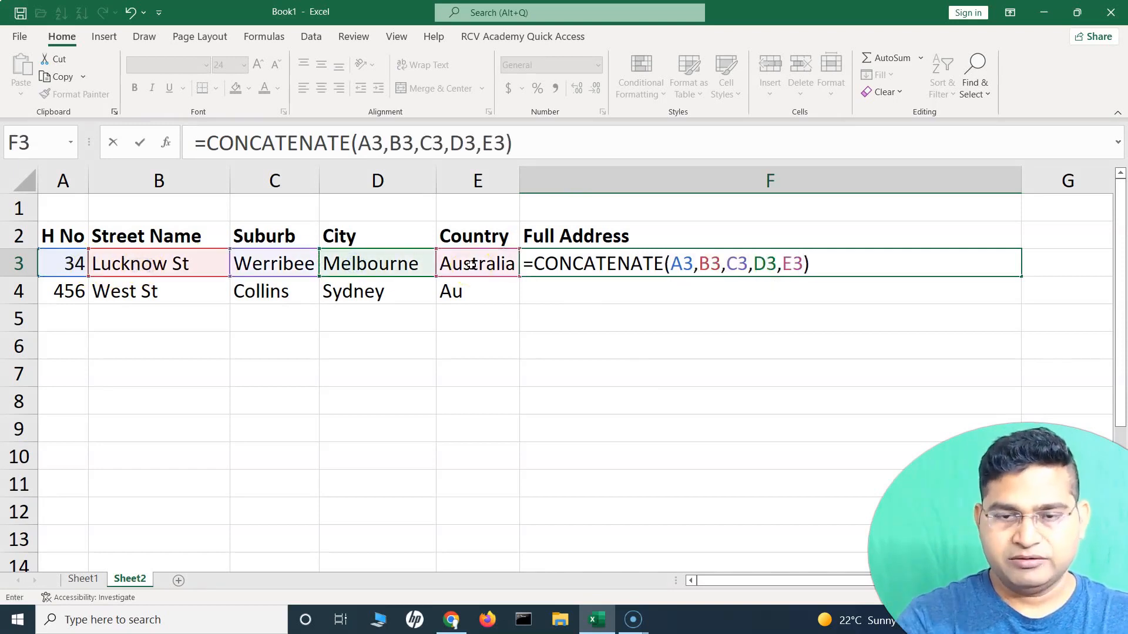
pyautogui.press('Return')
# Edit the CONCATENATE formula in F3 to add a quoted space " " as an argument between A3 and B3
pyautogui.click(664, 269)
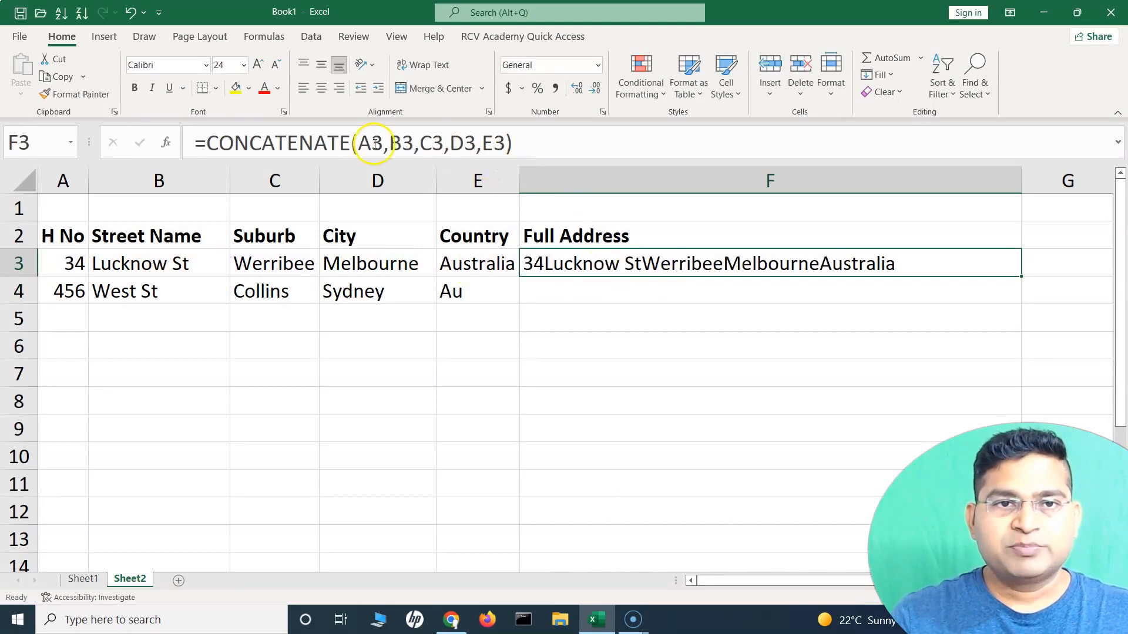
pyautogui.click(388, 144)
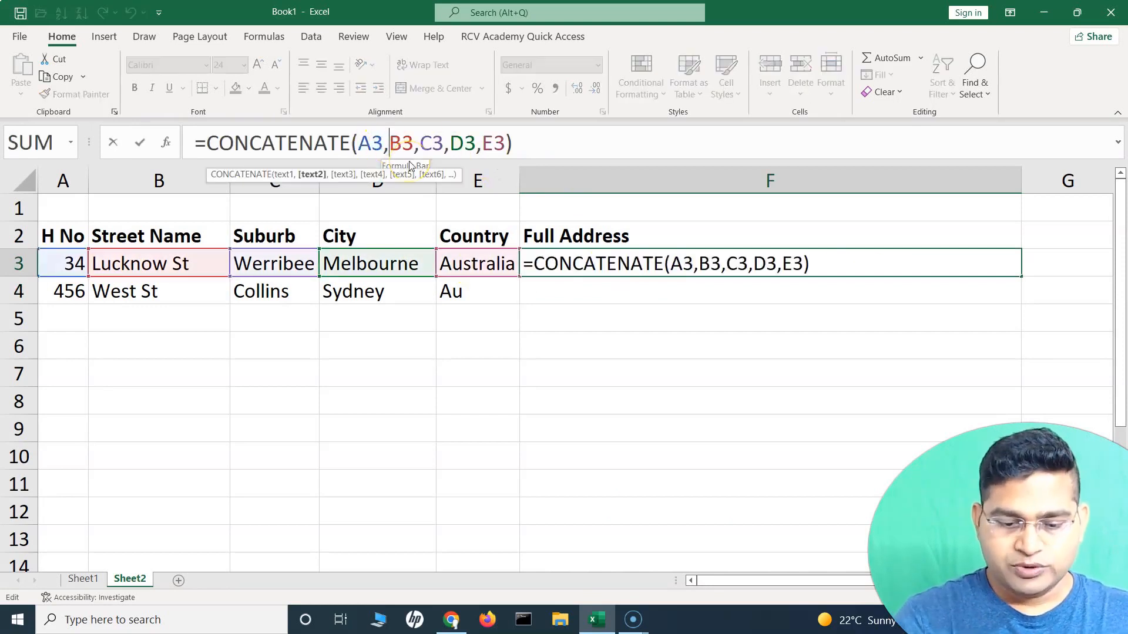
pyautogui.write(',')
pyautogui.press('Left')
pyautogui.write('""')
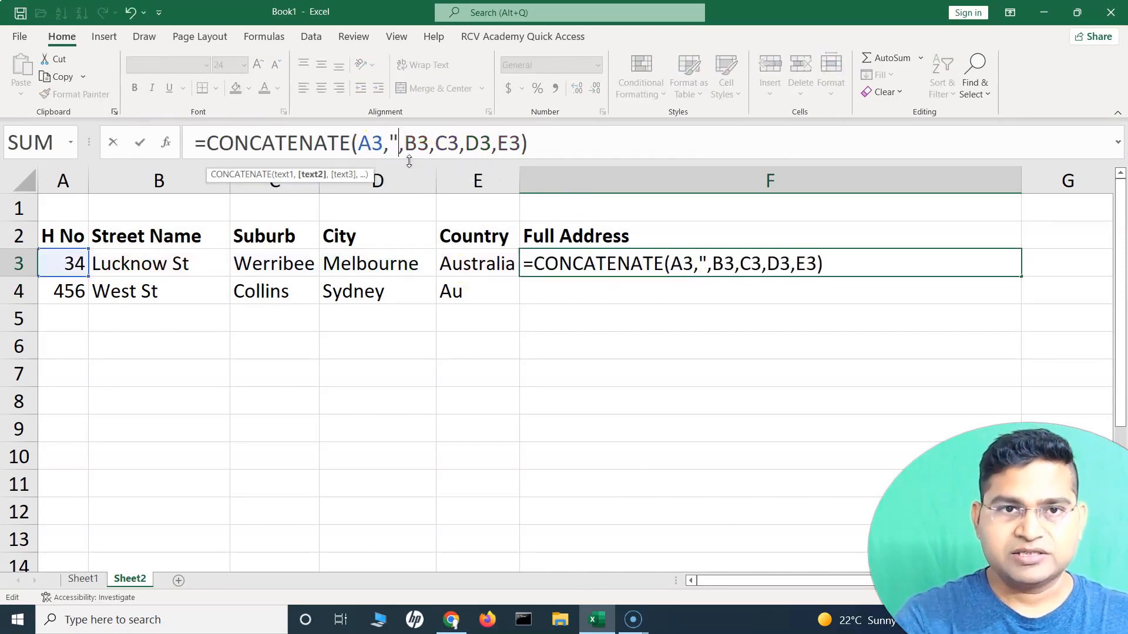
pyautogui.press('Left')
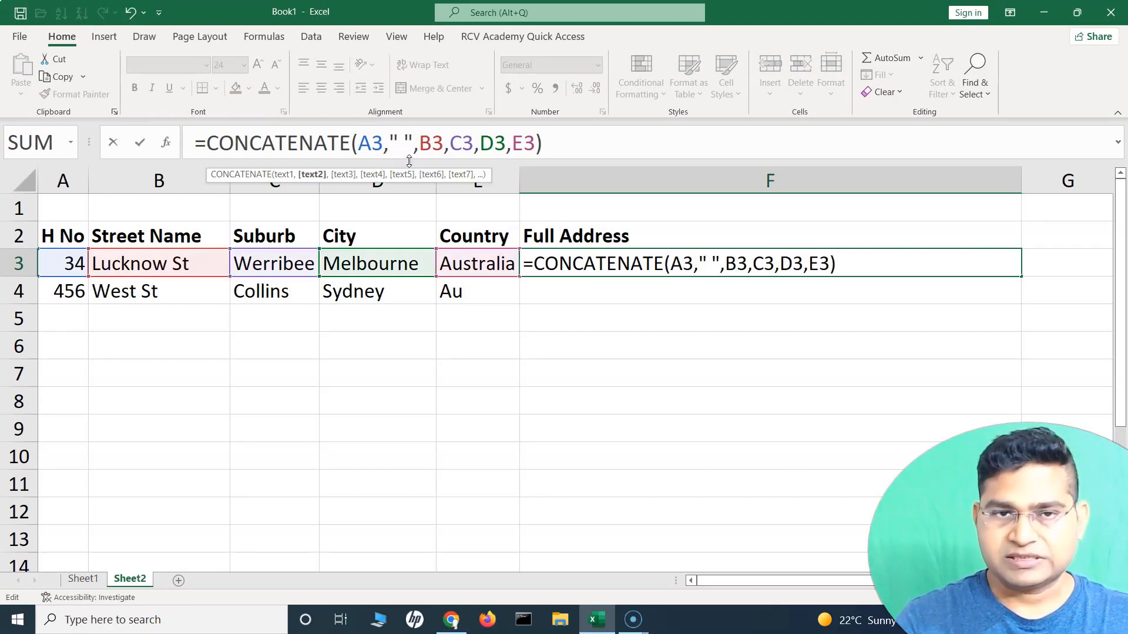
# Add a quoted space " " between the remaining arguments and enter =CONCATENATE(A3," ",B3," ",C3," ",D3," ",E3) in F3
pyautogui.click(464, 153)
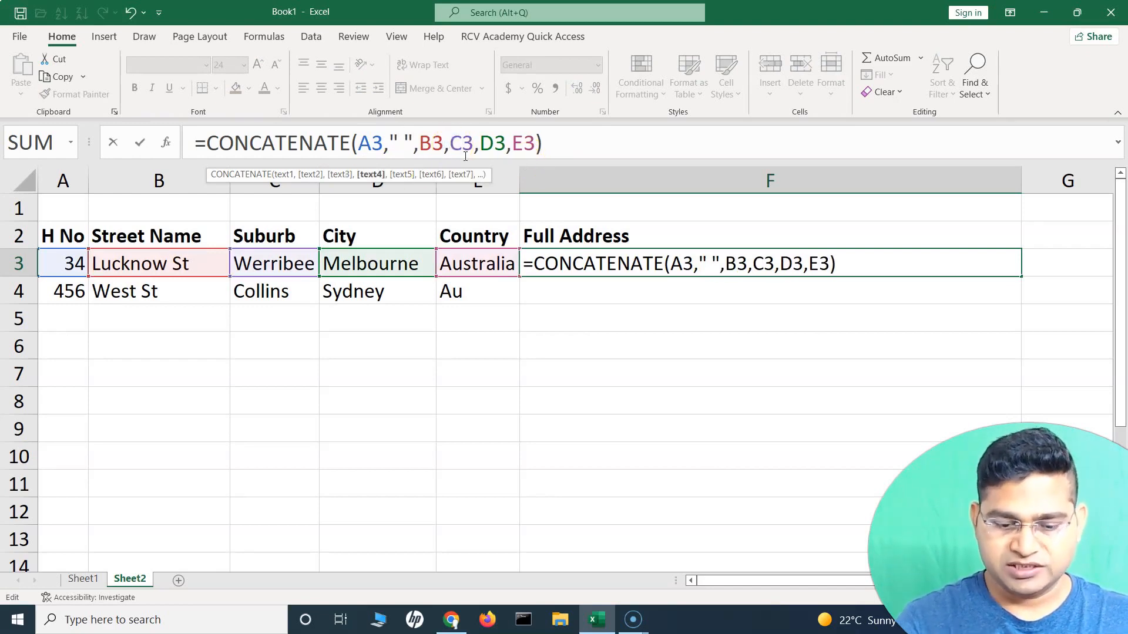
pyautogui.write(',')
pyautogui.press('Left')
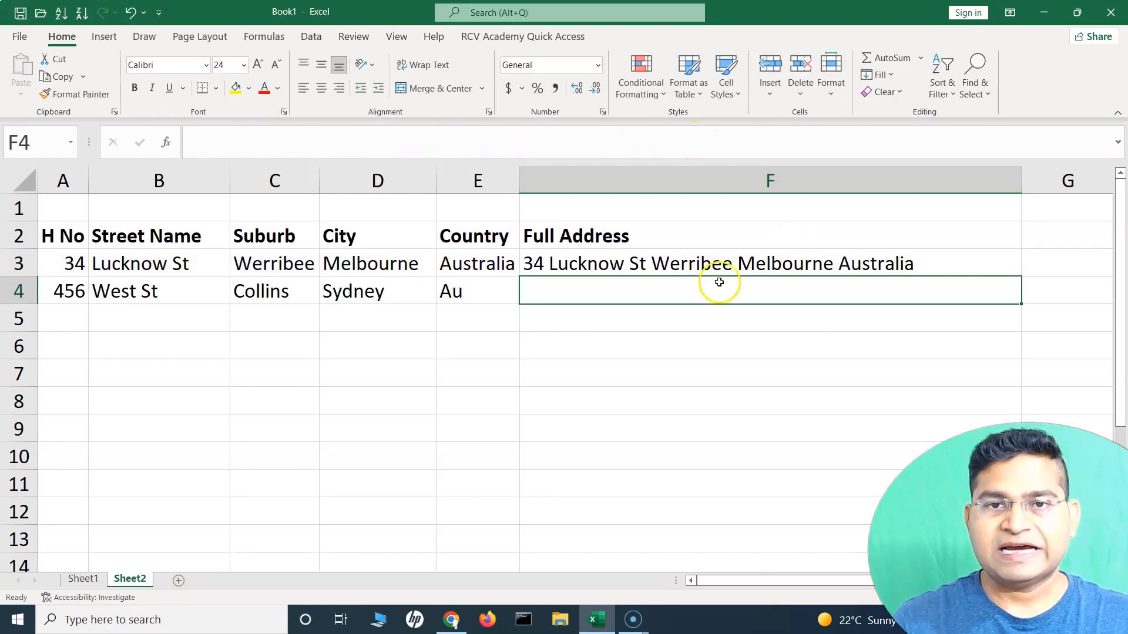
# Add a comma before the space in every quoted separator in F3, making it =CONCATENATE(A3,", ",B3,", ",C3,", ",D3,", ",E3)
pyautogui.click(708, 264)
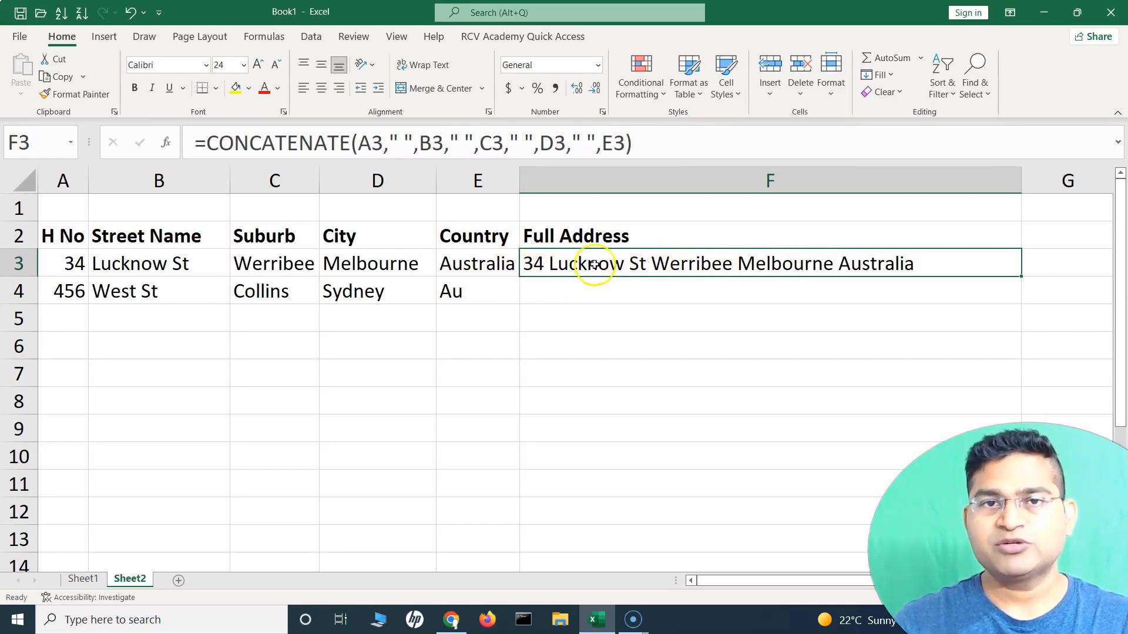
pyautogui.click(396, 144)
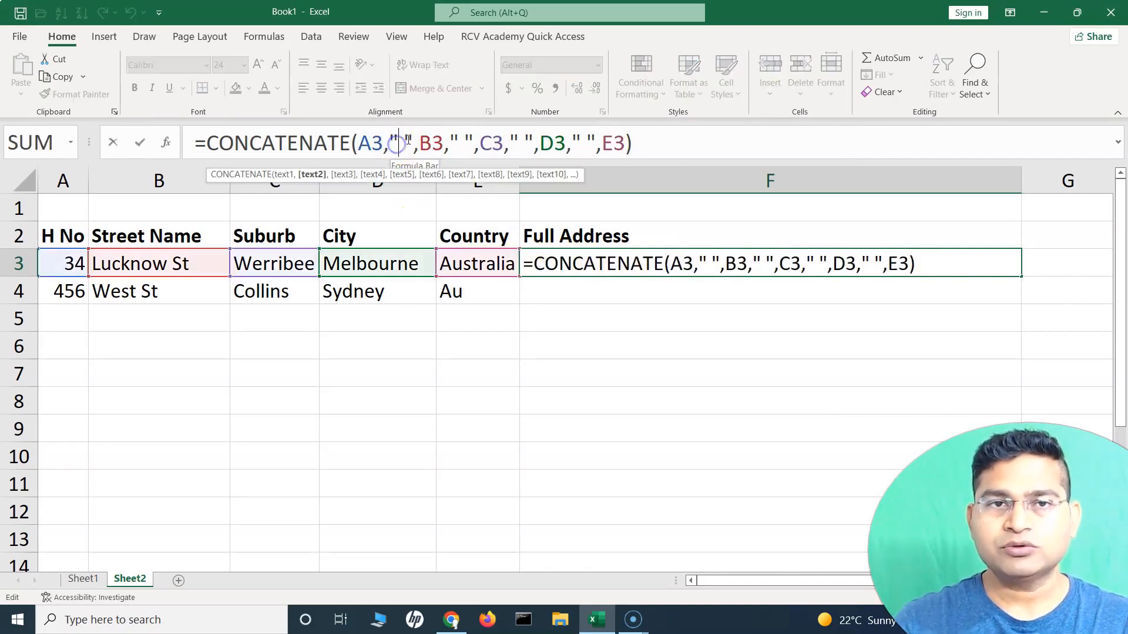
pyautogui.click(404, 140)
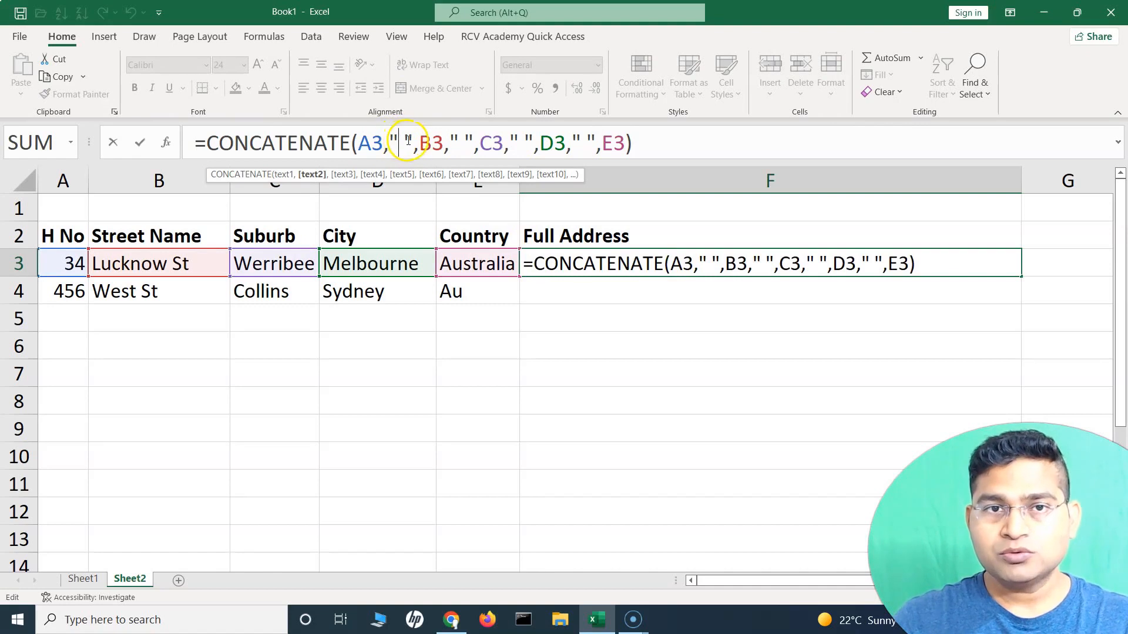
pyautogui.write(',')
pyautogui.click(464, 143)
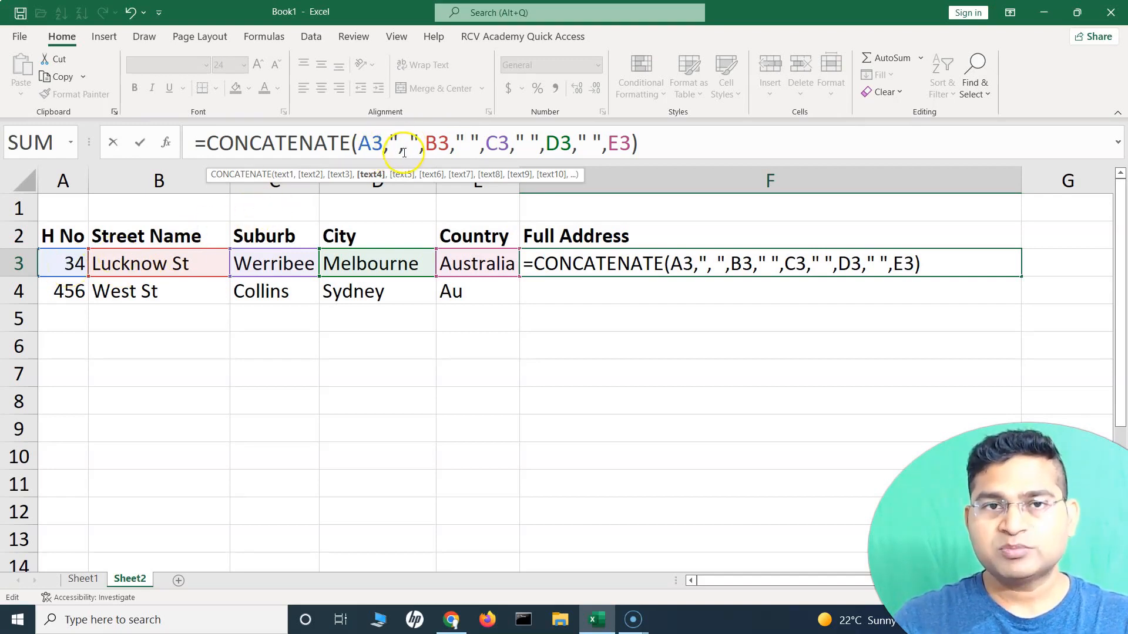
pyautogui.write(',')
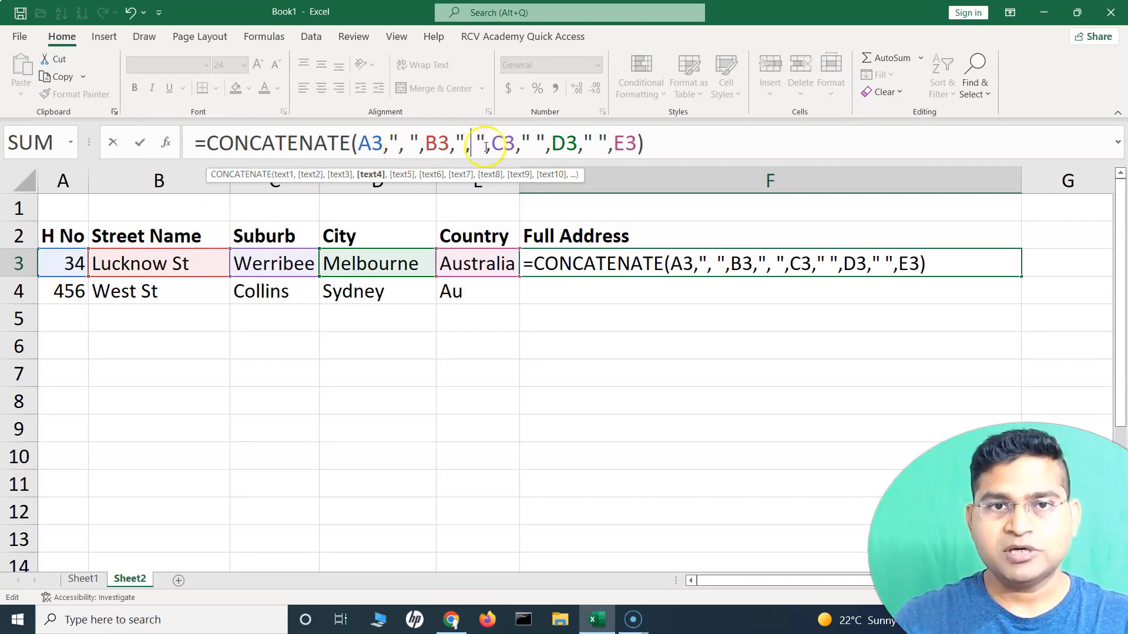
pyautogui.click(530, 143)
pyautogui.write(',')
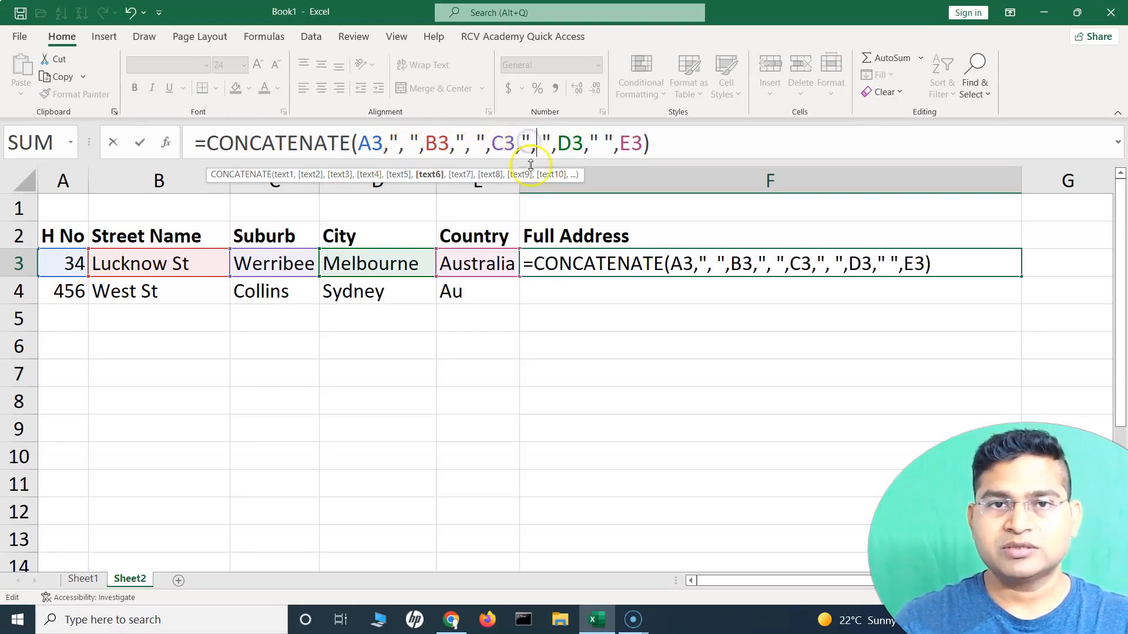
pyautogui.click(599, 143)
pyautogui.write(',')
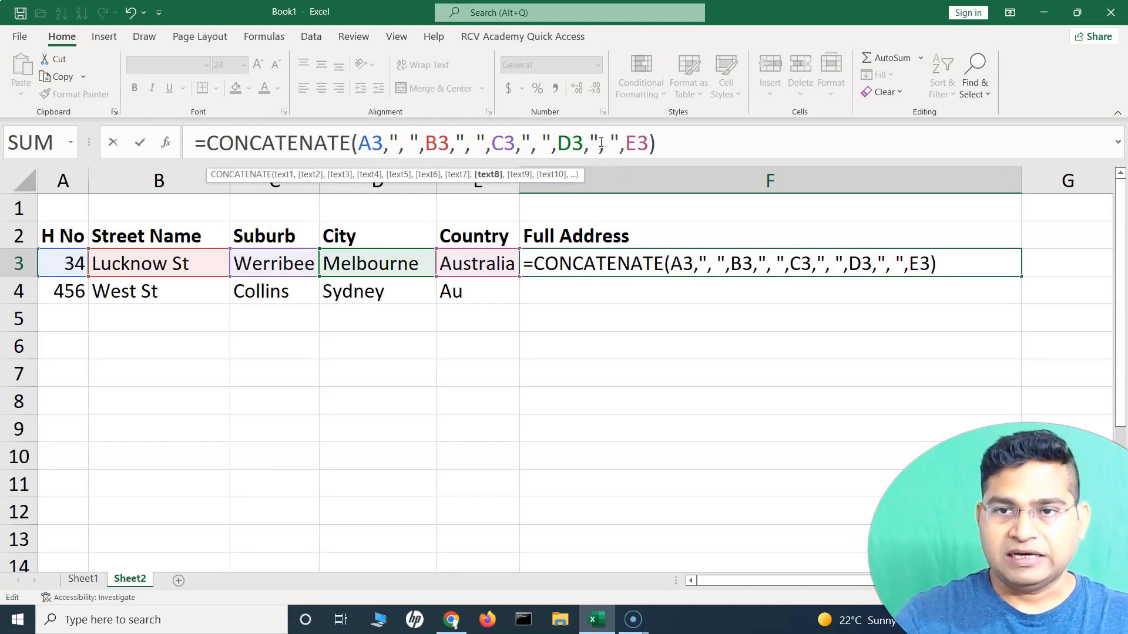
pyautogui.press('Return')
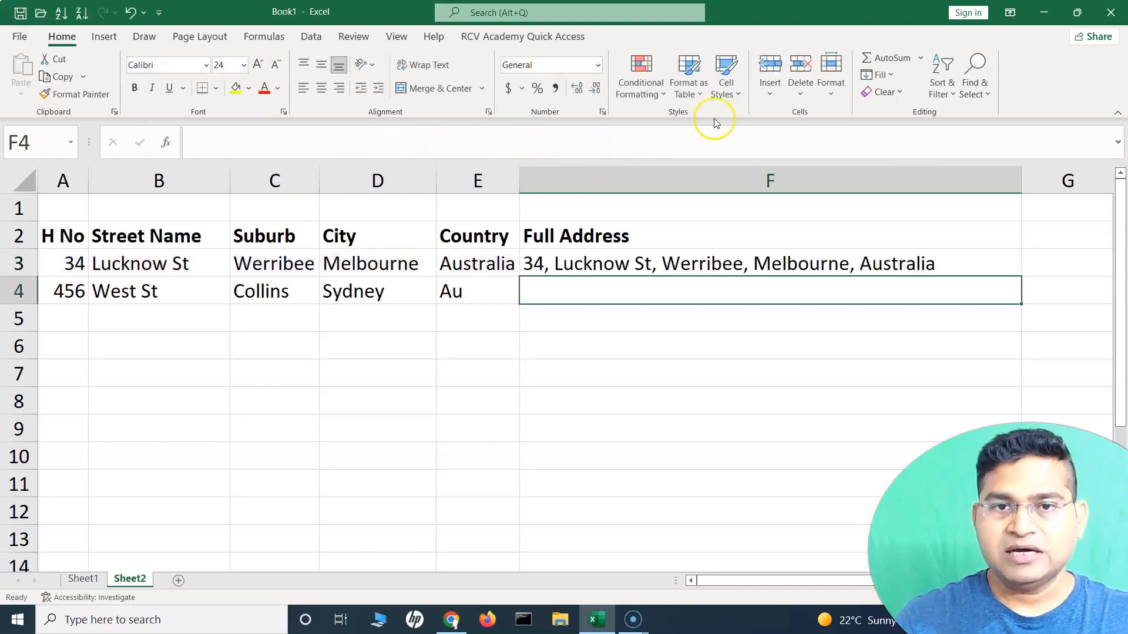
# Fill the Full Address formula from F3 down to F4 and check it against the address parts in row 4
pyautogui.click(549, 262)
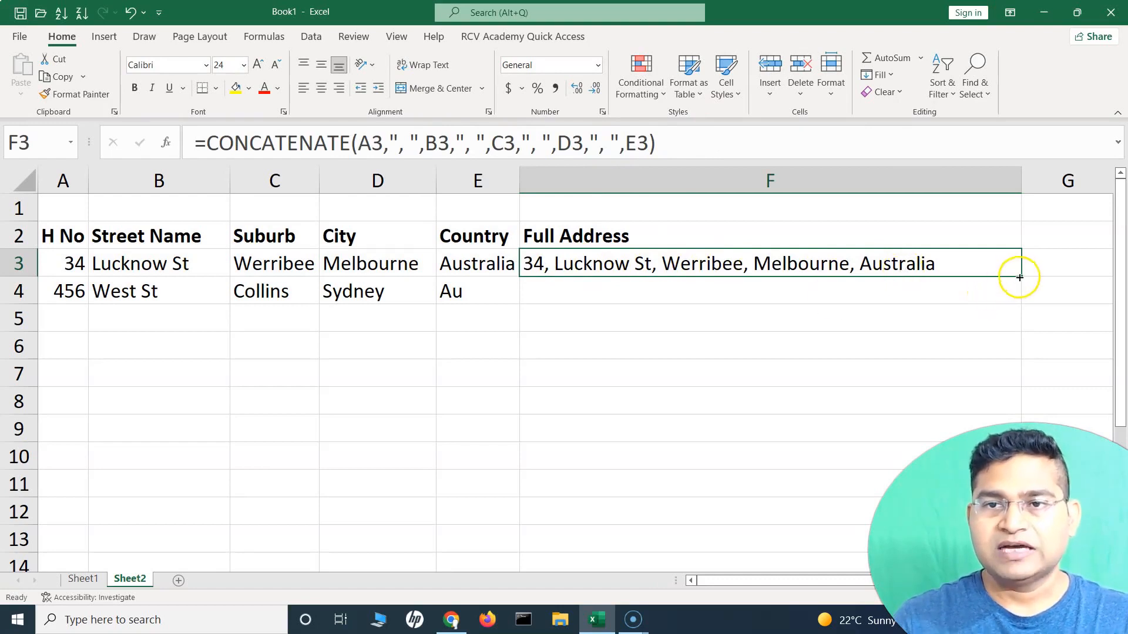
pyautogui.moveTo(1020, 276); pyautogui.dragTo(1020, 302)
pyautogui.click(127, 296)
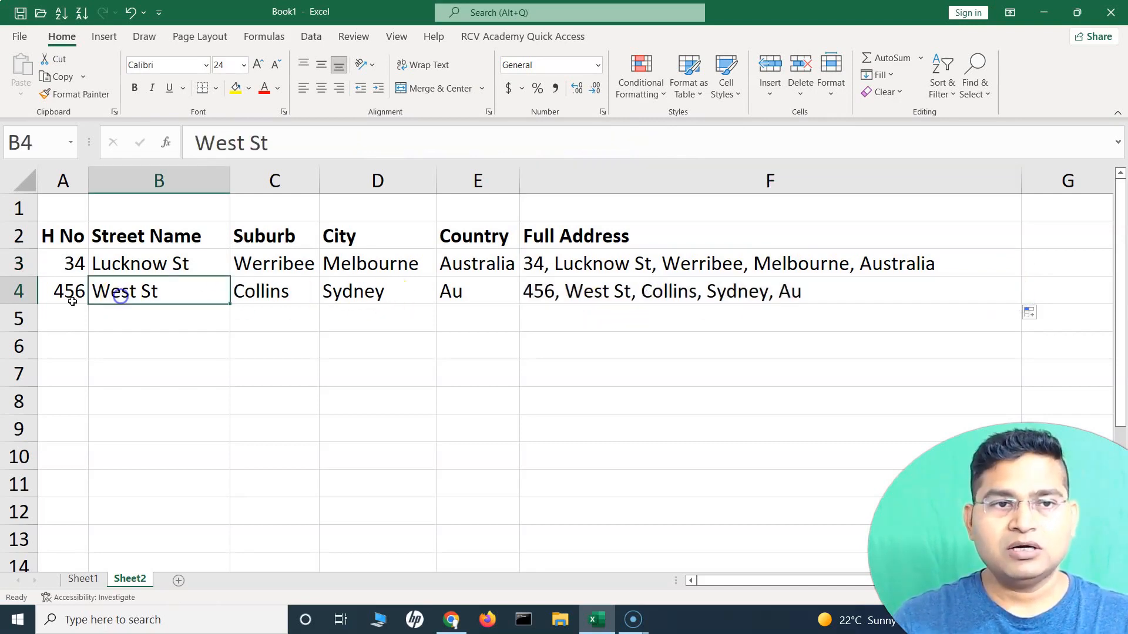
pyautogui.click(746, 293)
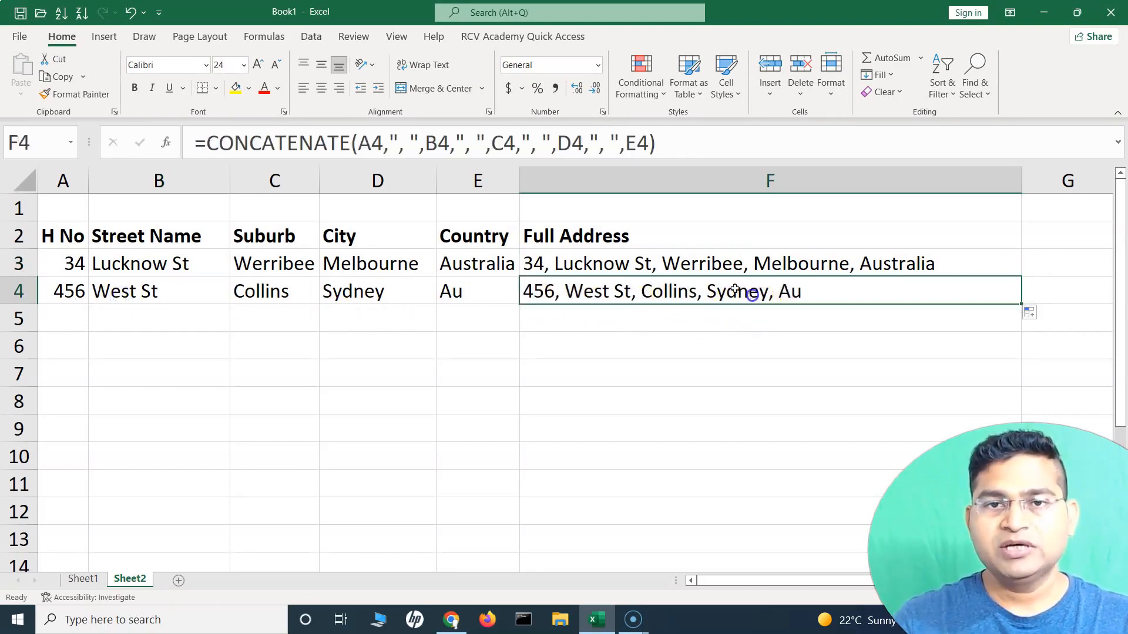
pyautogui.click(637, 269)
pyautogui.click(641, 293)
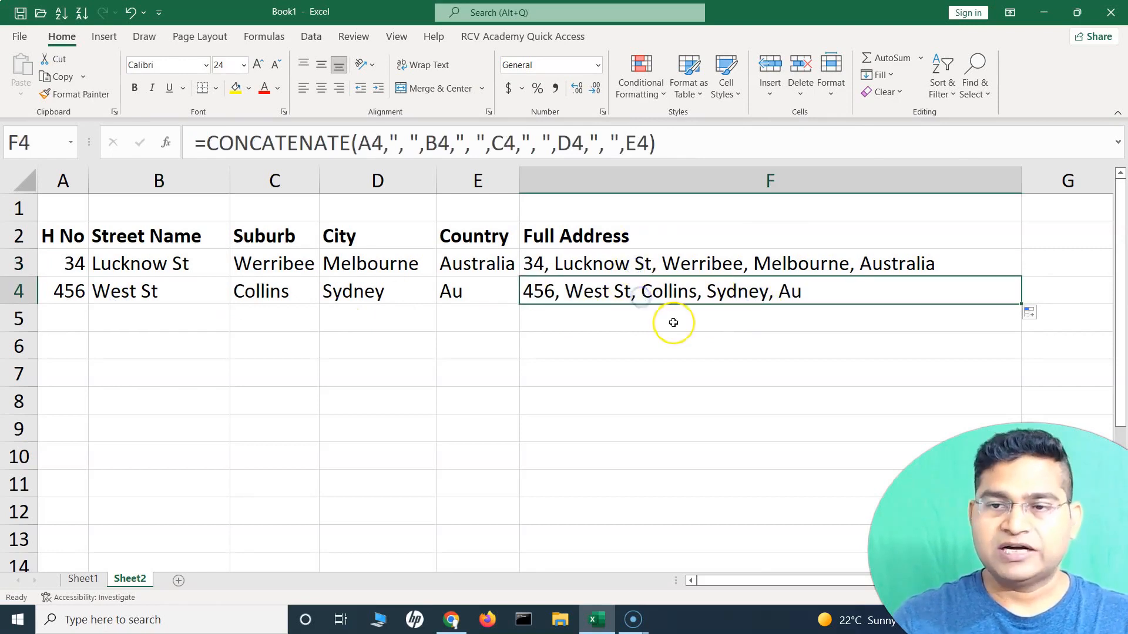